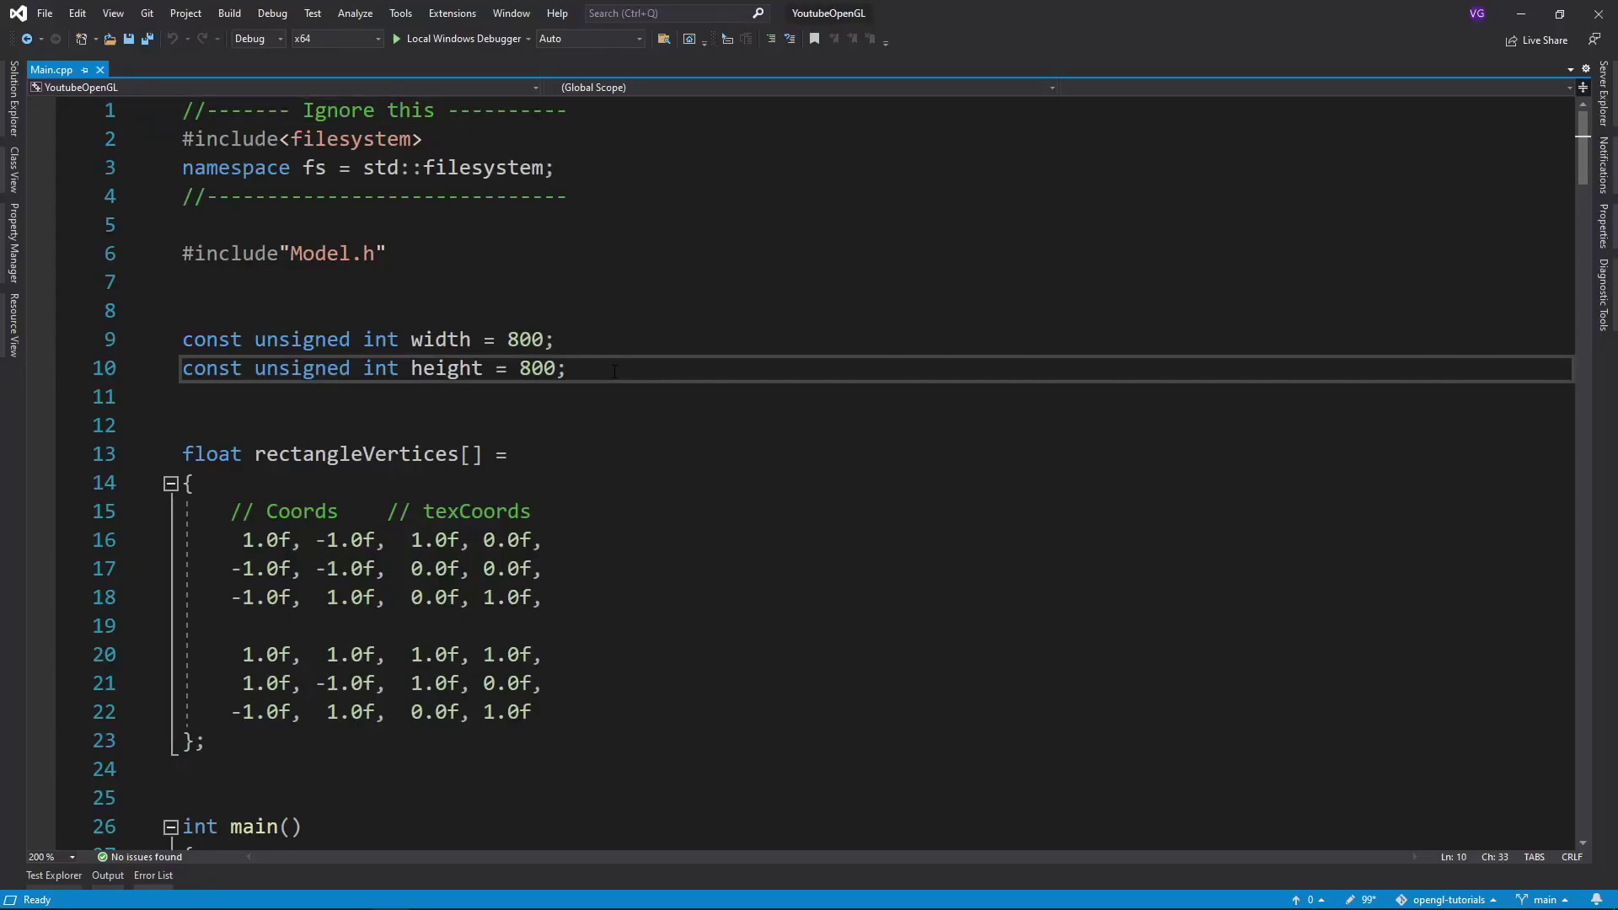
# Step: Declare 'unsigned int samples = 8;' and duplicate the minor-version window hint onto line 37
pyautogui.press('Return')
pyautogui.press('Return')
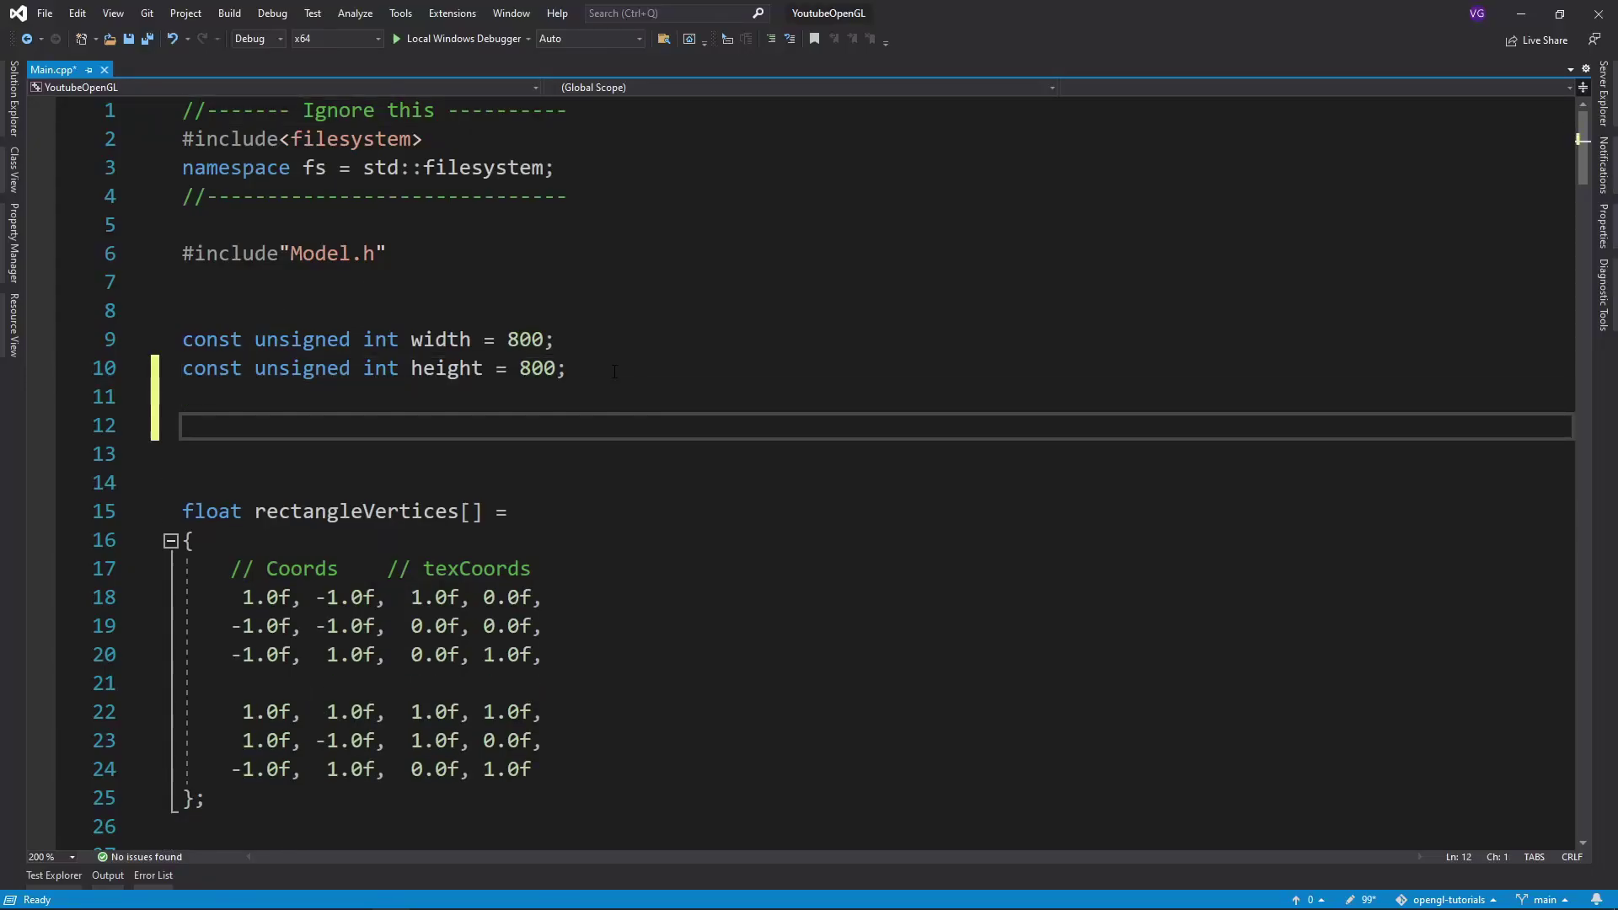
pyautogui.write('unsigned int sampl')
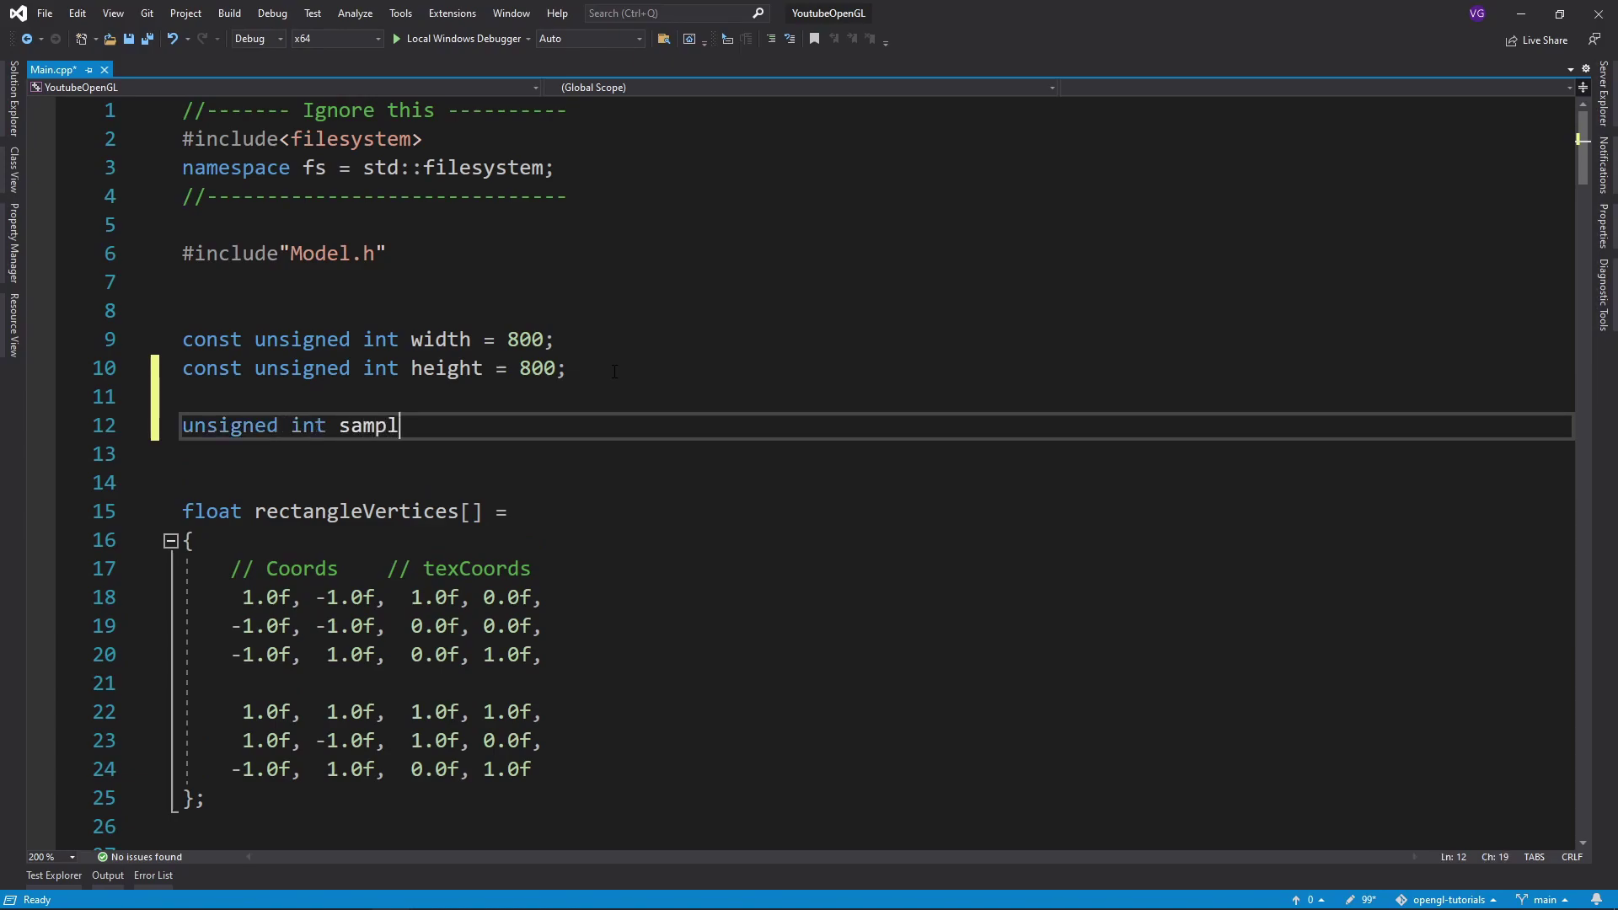
pyautogui.write('es = 8;')
pyautogui.hotkey('ctrl', 's')
pyautogui.scroll(-5, 614, 370)
pyautogui.scroll(-3, 615, 371)
pyautogui.moveTo(783, 424); pyautogui.dragTo(209, 439)
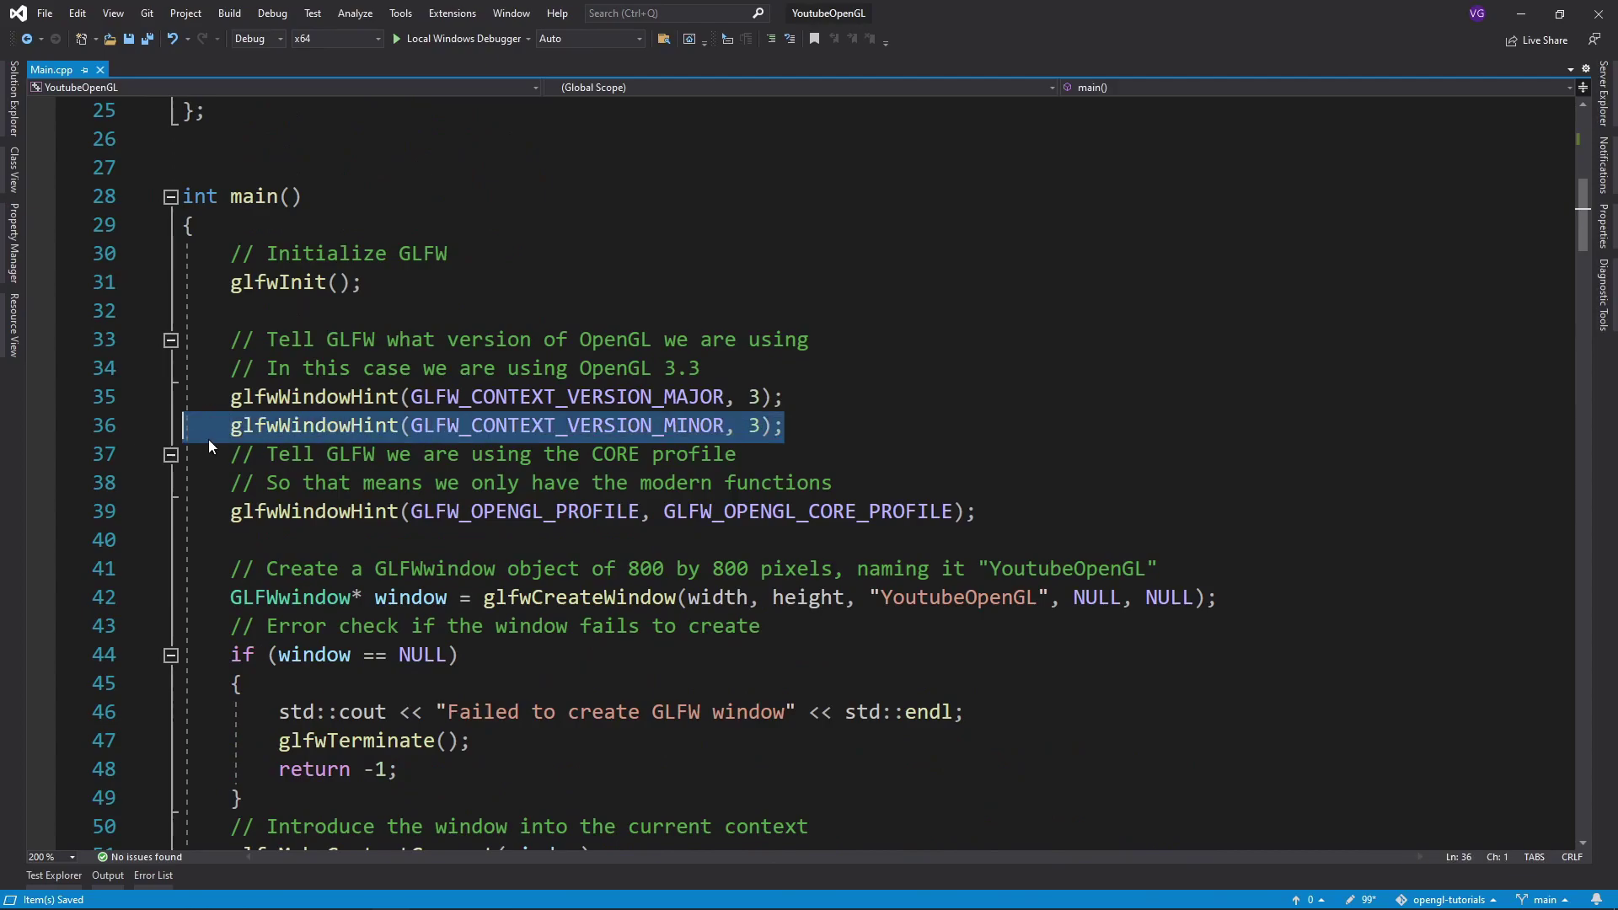
pyautogui.hotkey('ctrl', 'c')
pyautogui.press('End')
pyautogui.press('Return')
pyautogui.hotkey('ctrl', 'v')
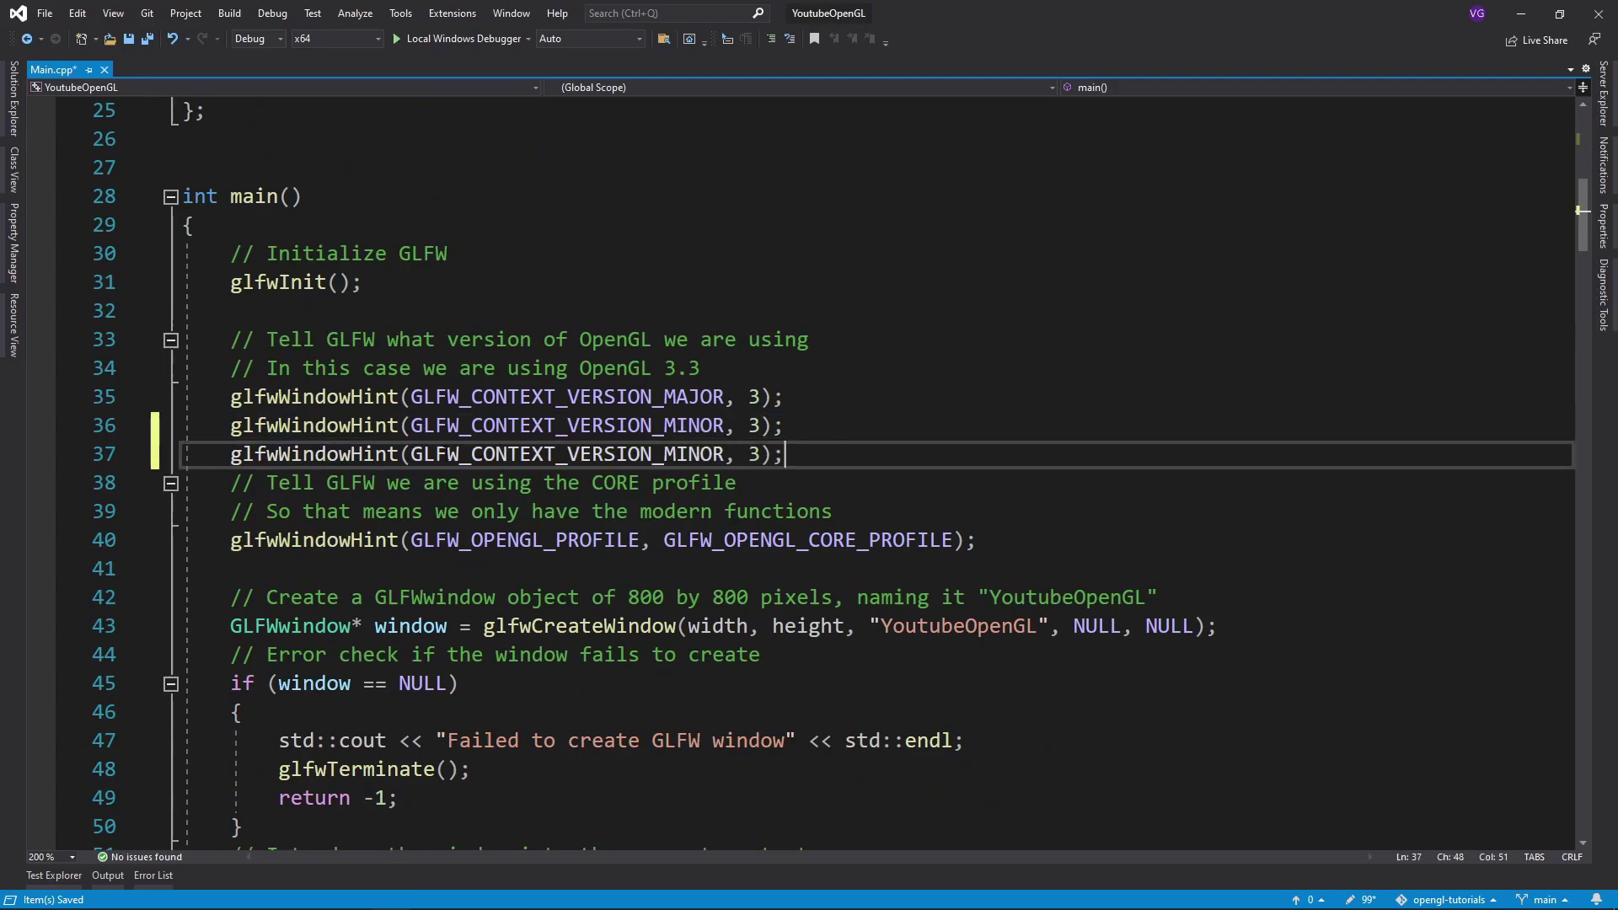
# Step: Turn line 37 into glfwWindowHint(GLFW_SAMPLES, samples) and add a glEnable line after the depth test
pyautogui.moveTo(412, 425); pyautogui.dragTo(724, 457)
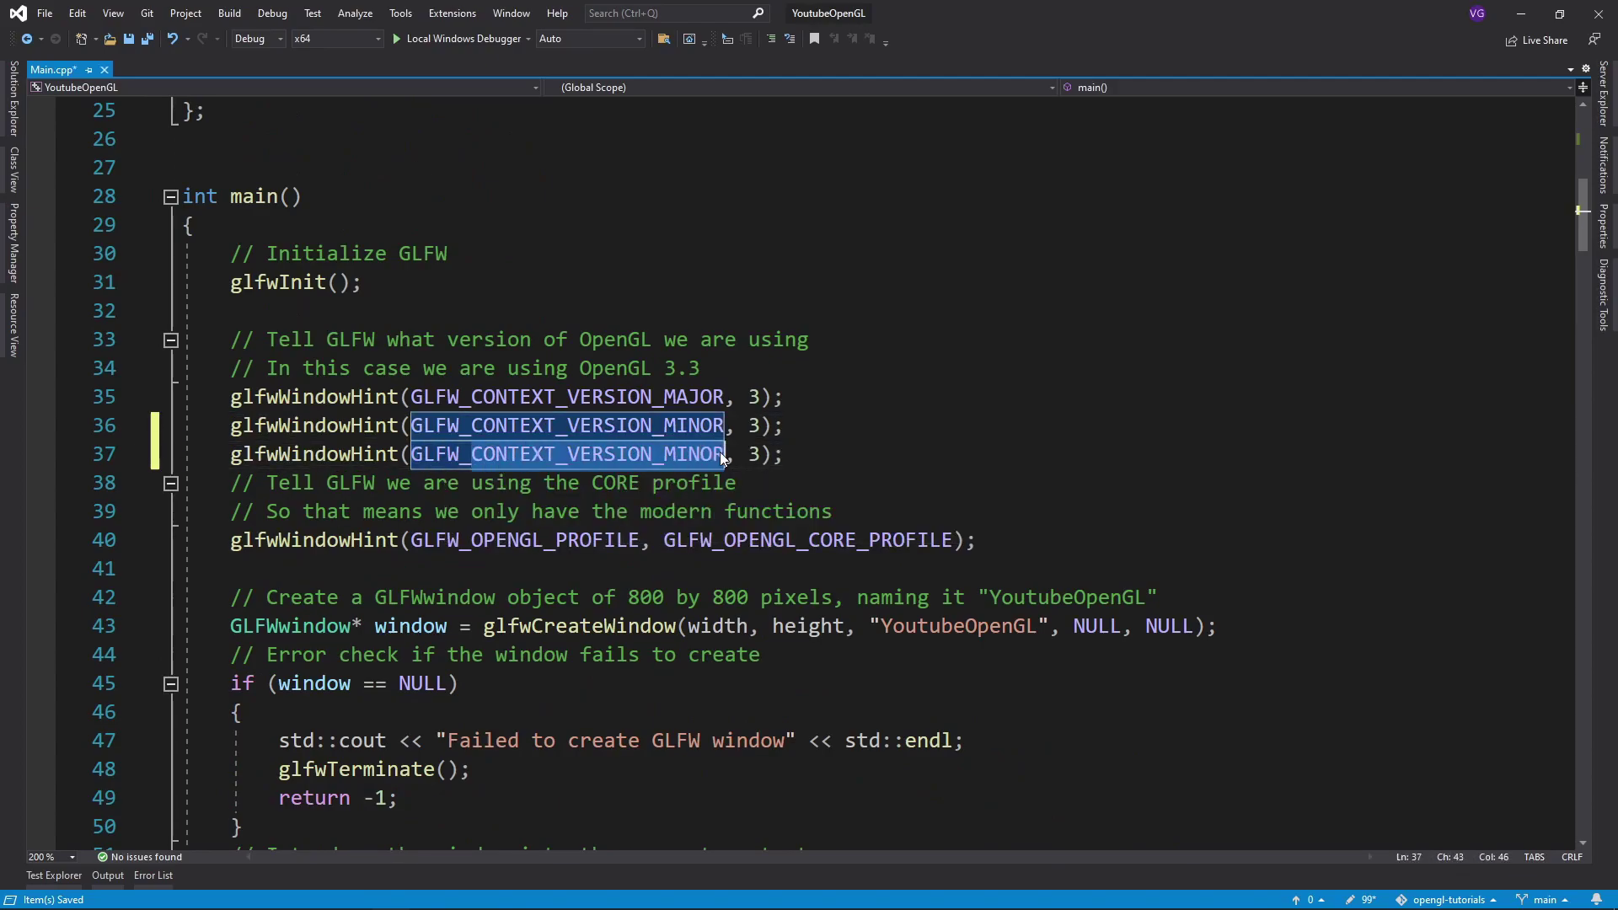
pyautogui.press('Escape')
pyautogui.write('GLFW_SAMPLES')
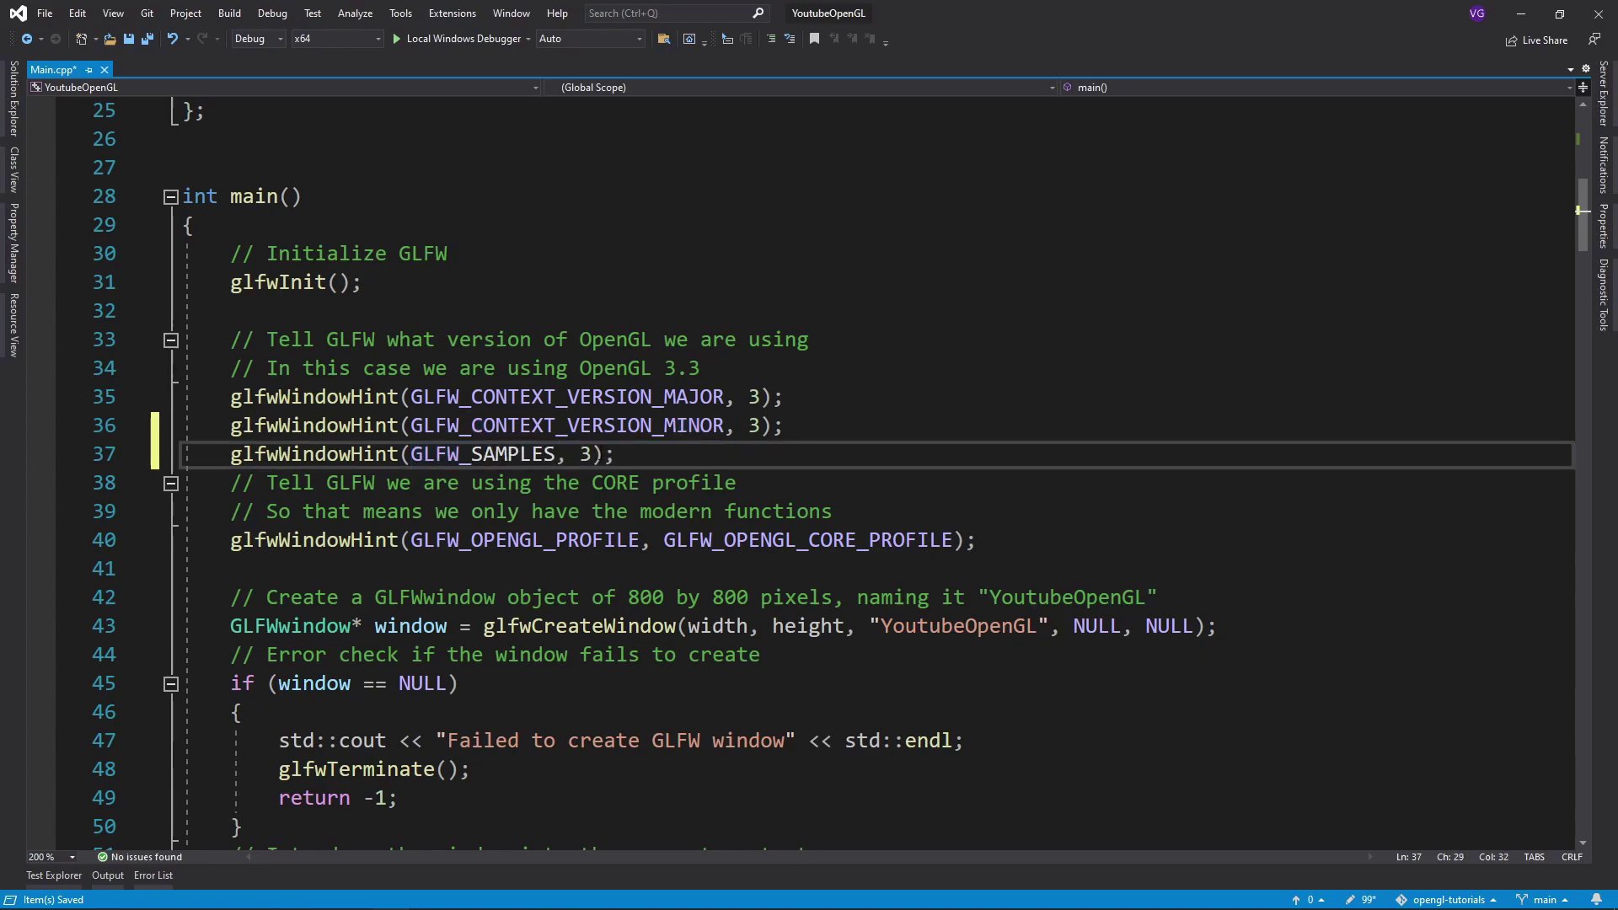
pyautogui.press('Right')
pyautogui.press('Right')
pyautogui.hotkey('shift', 'Right')
pyautogui.write('samples')
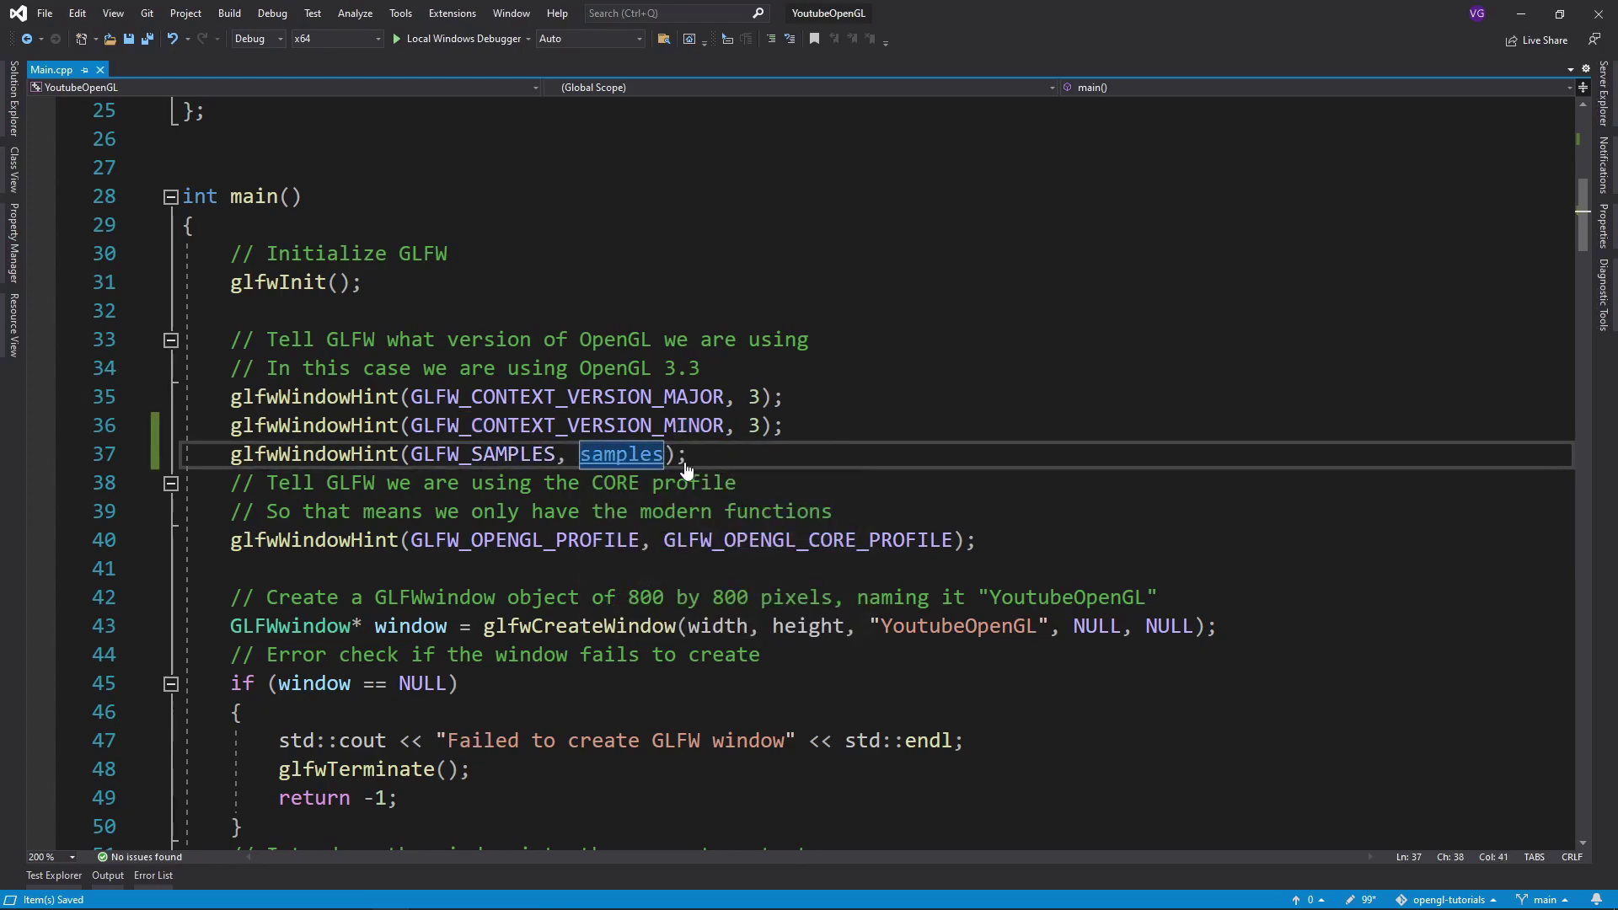
pyautogui.press('End')
pyautogui.scroll(-16, 508, 316)
pyautogui.click(563, 369)
pyautogui.press('Return')
pyautogui.press('Return')
pyautogui.write('glEnable(')
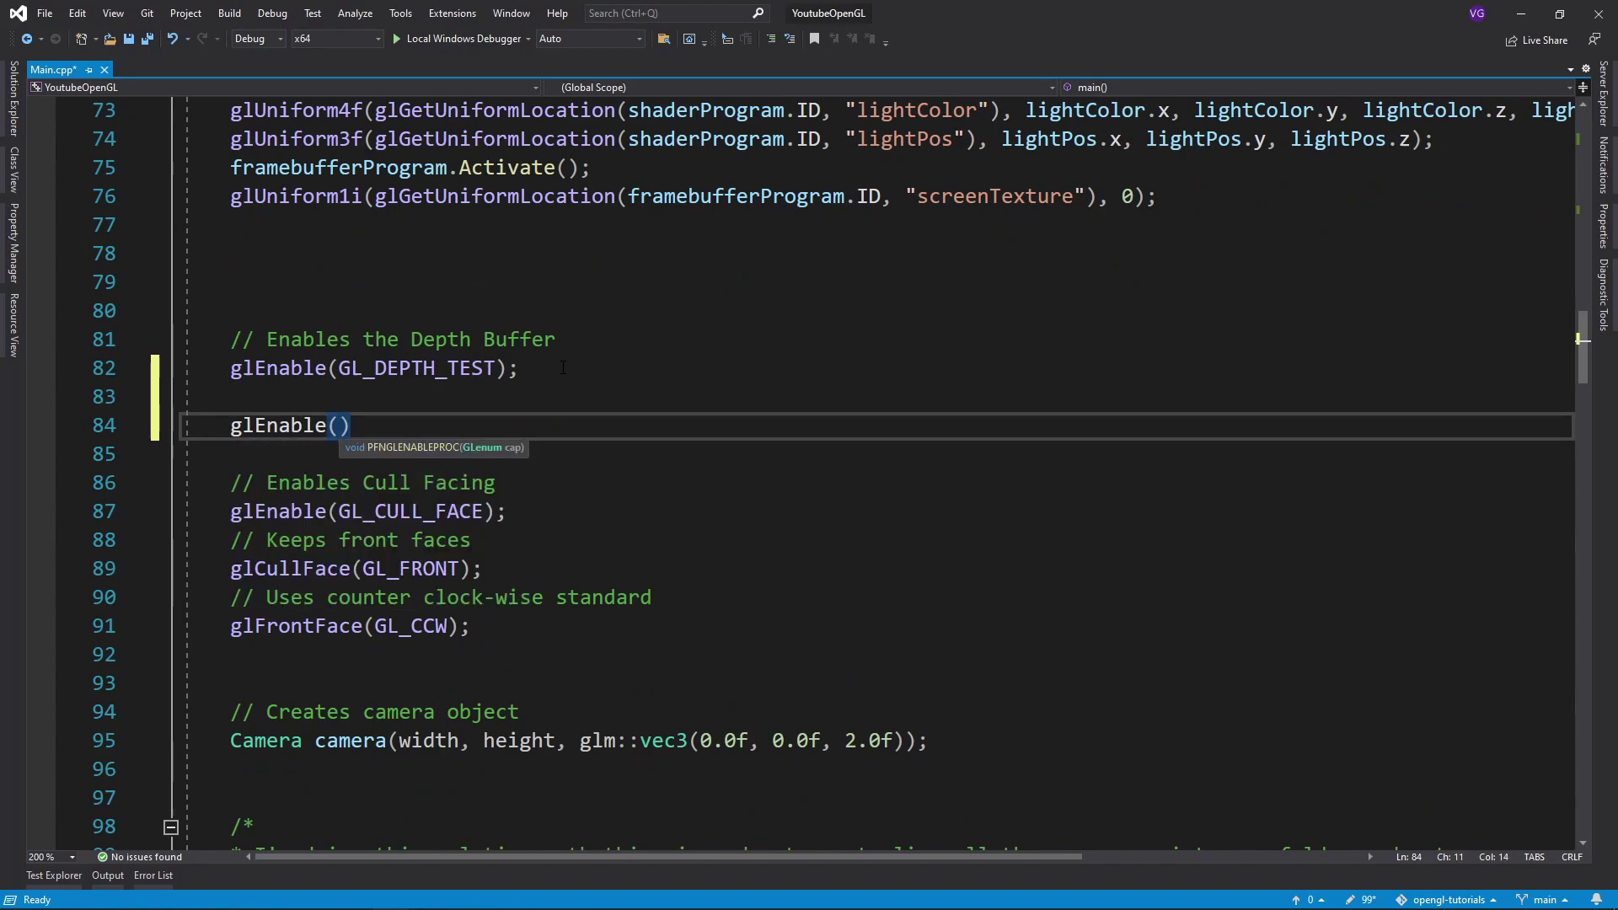
pyautogui.write('GL_MULTISAMPLE);')
# Step: Run the program and fly the camera close to the crow wizard's wing and talons
pyautogui.press('F5')
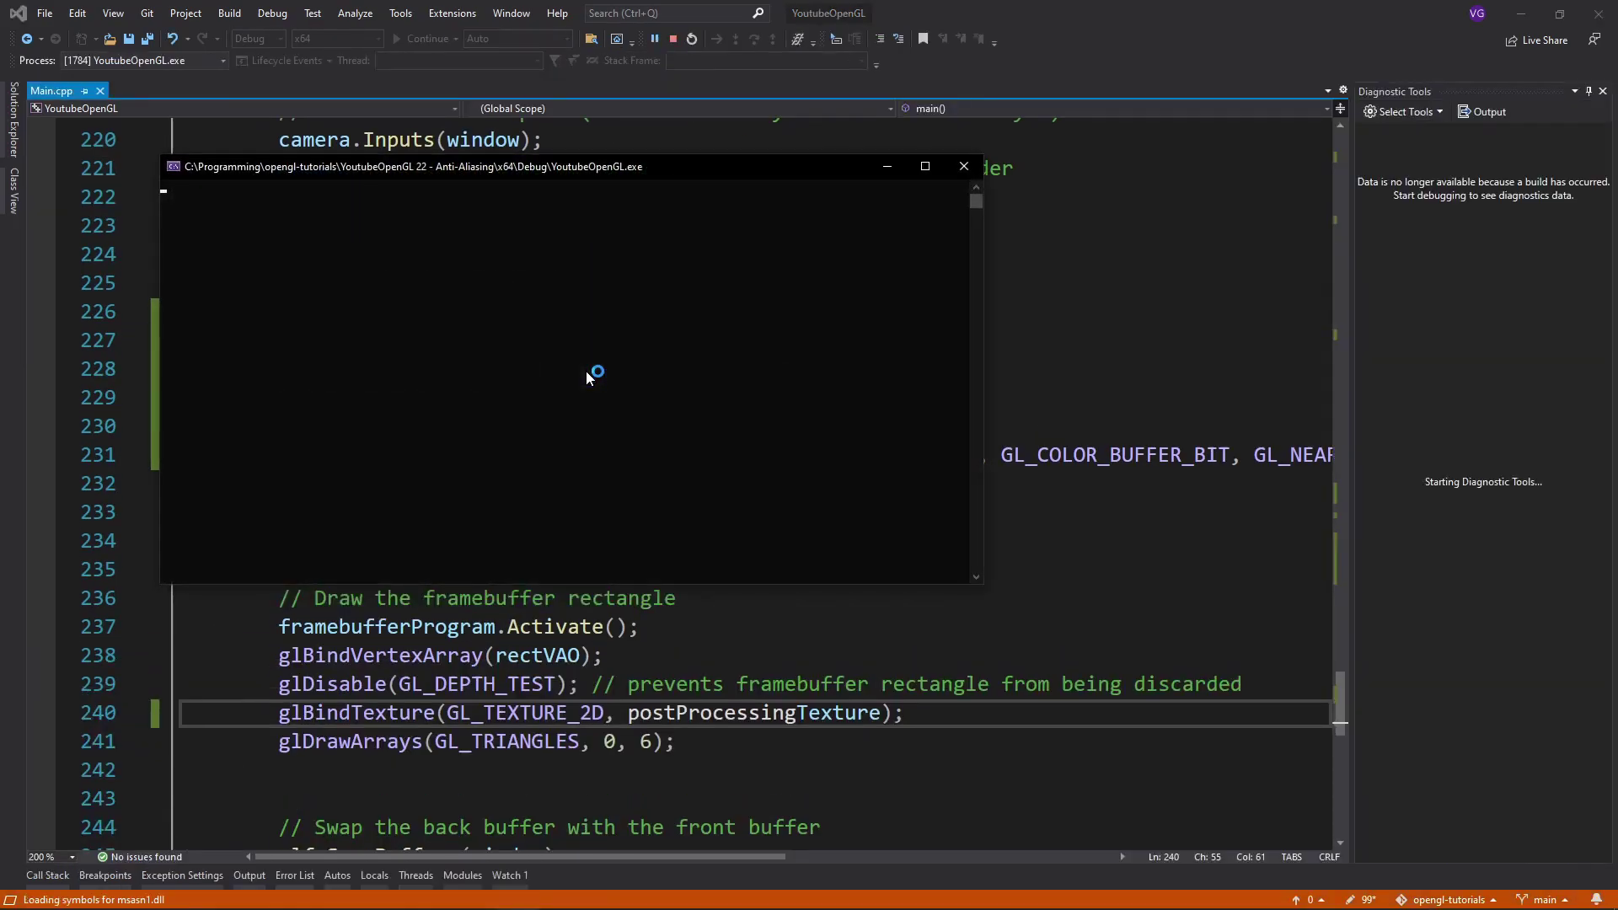
pyautogui.moveTo(586, 370); pyautogui.dragTo(519, 537)
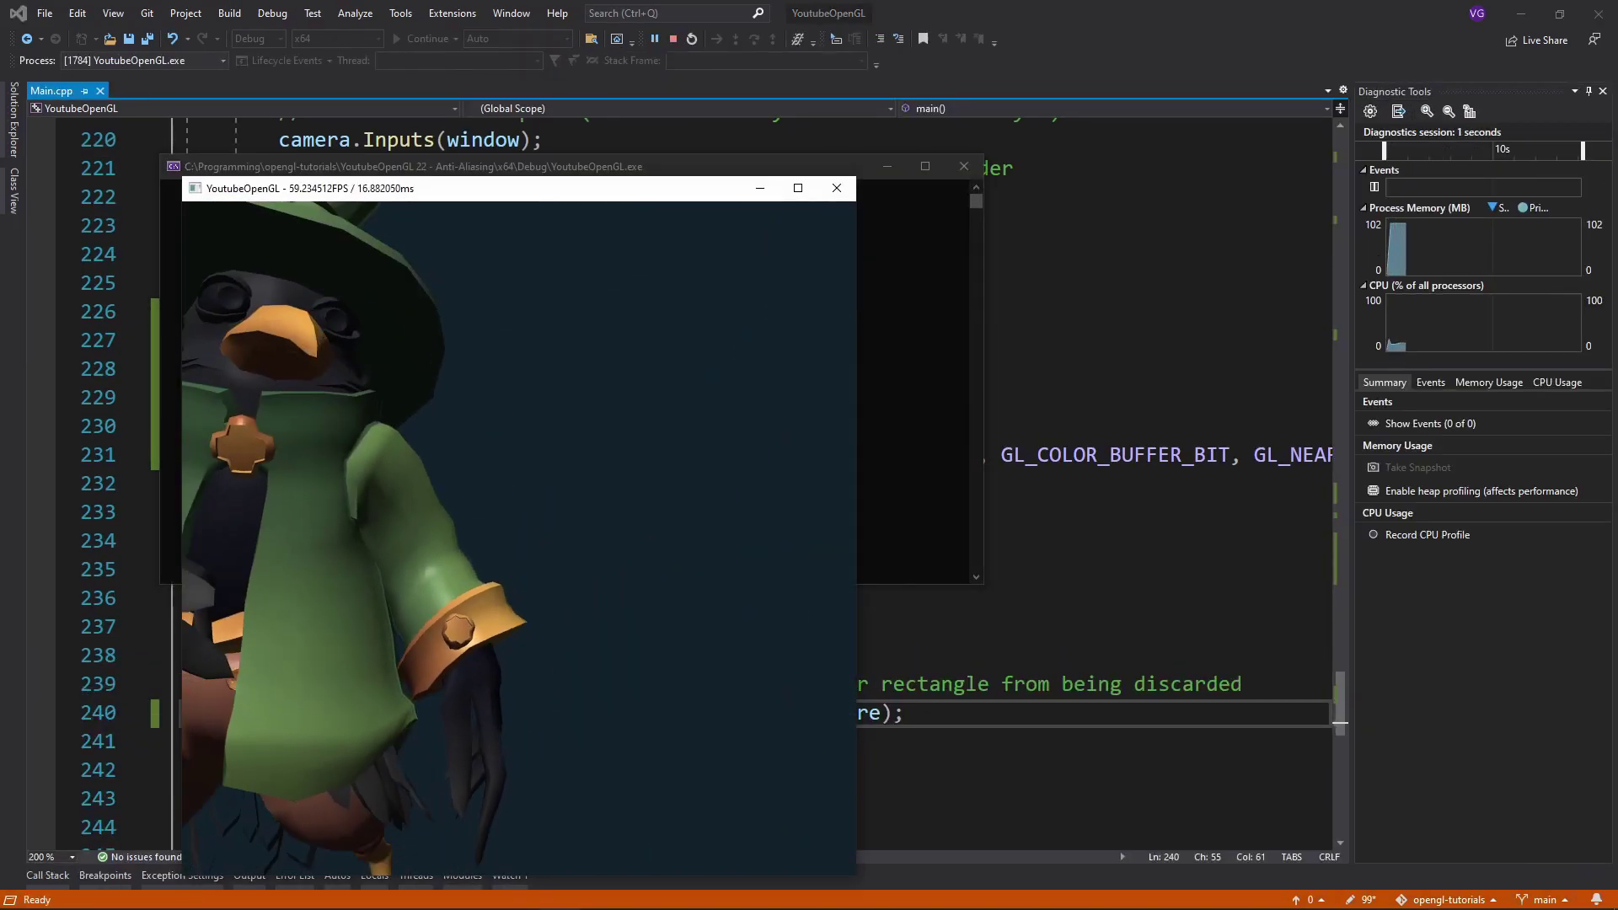
pyautogui.press('w')
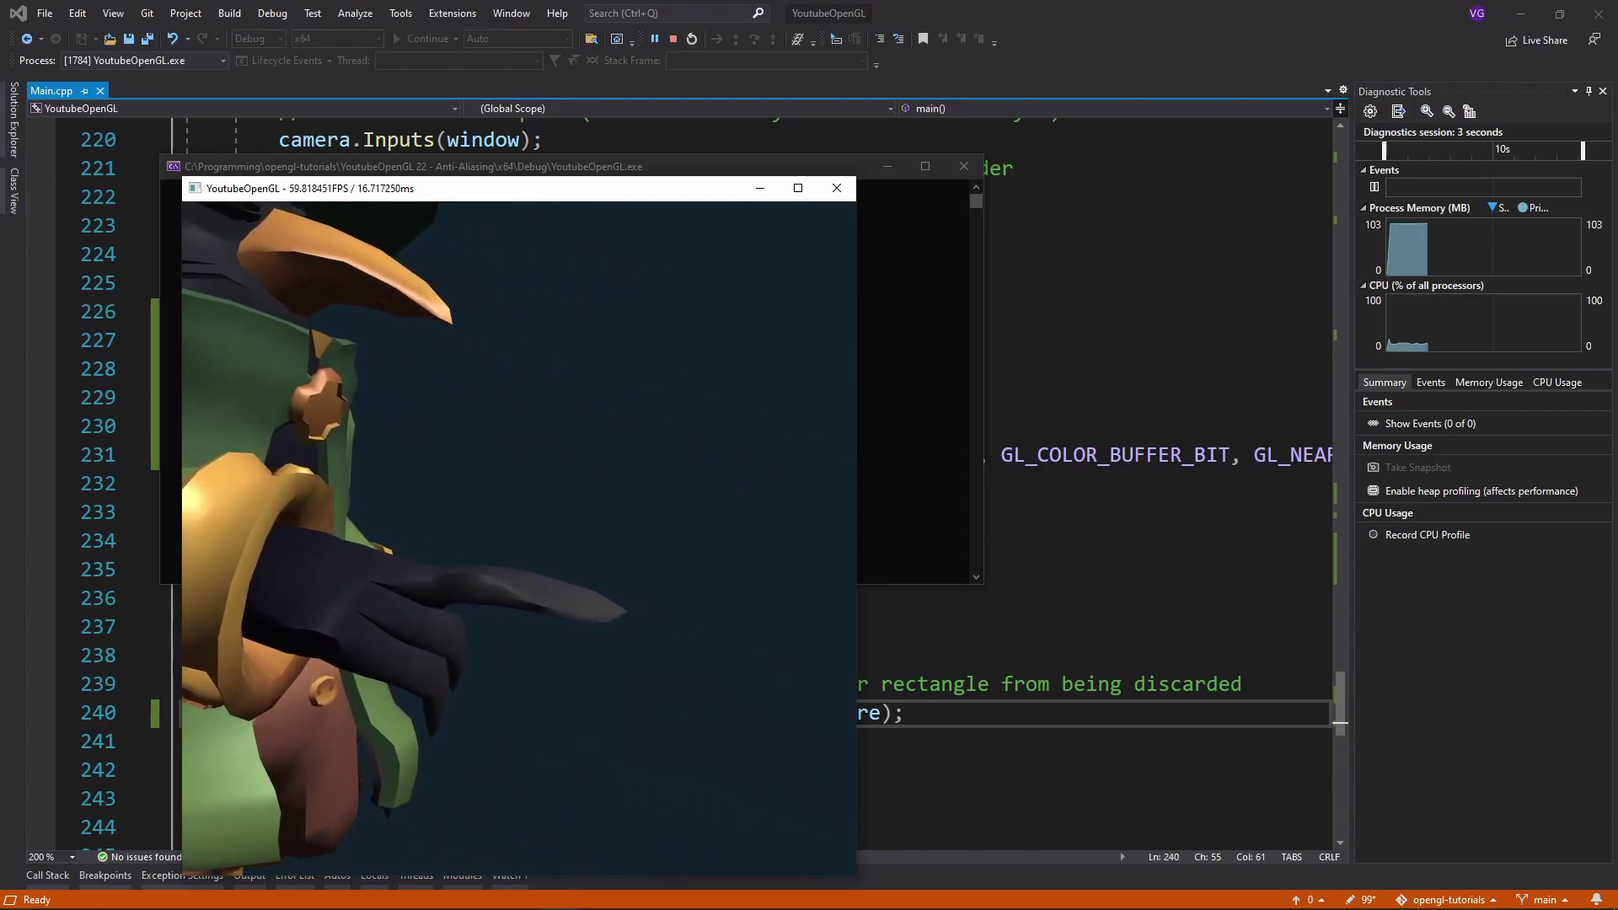
pyautogui.press('w')
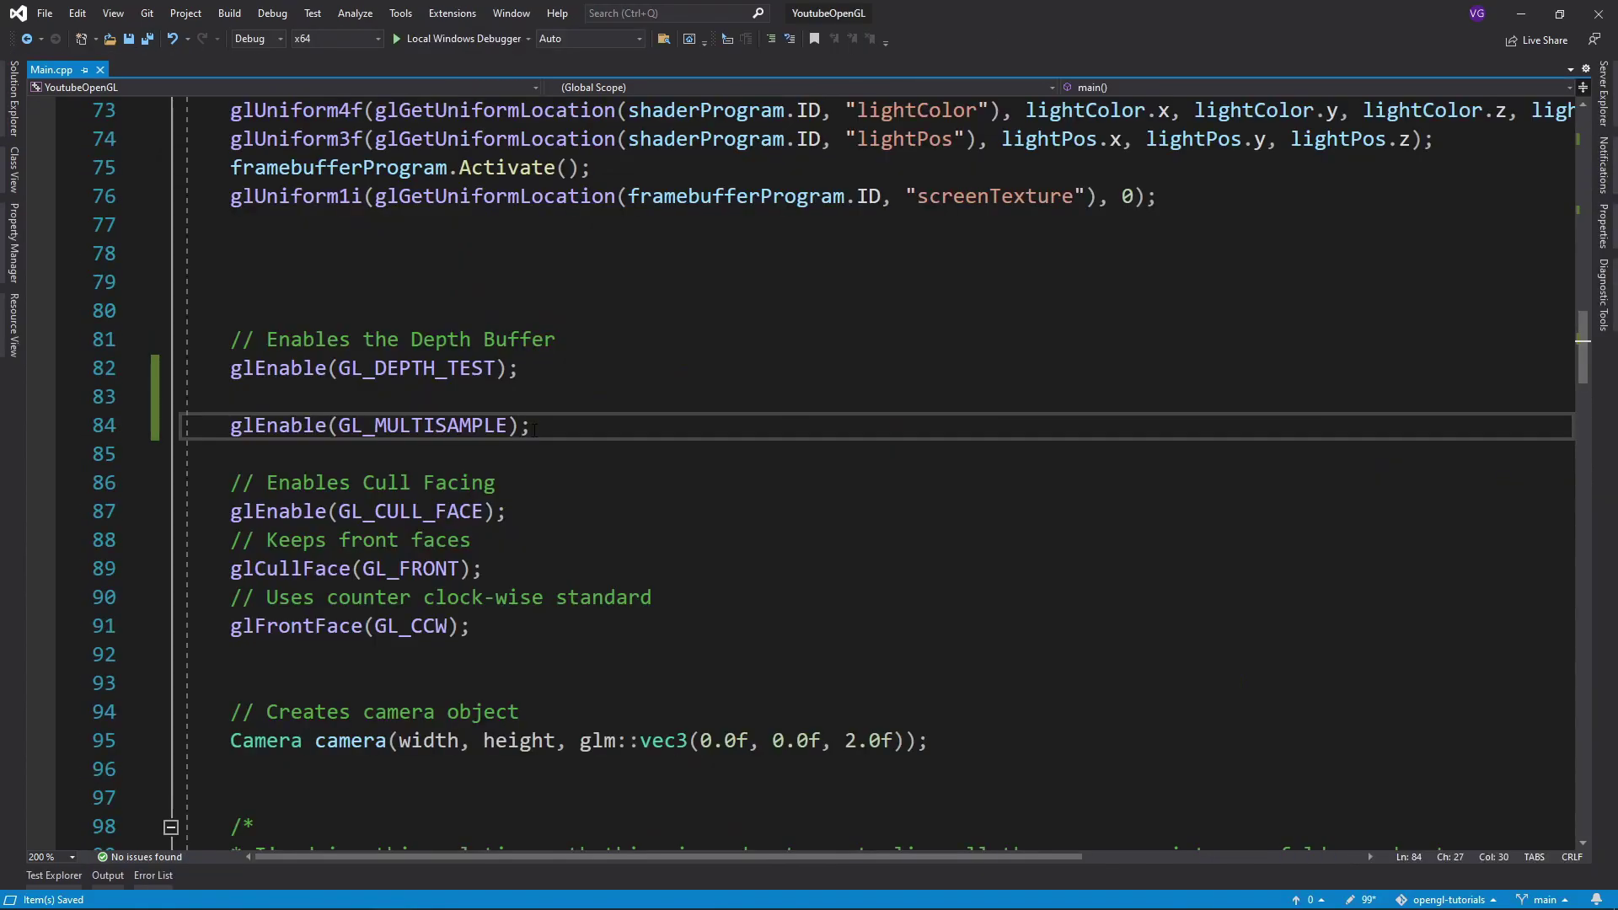
pyautogui.scroll(17, 809, 505)
# Step: Comment out the GLFW_SAMPLES hint and change line 144's target to GL_TEXTURE_2D_MULTISAMPLE
pyautogui.click(232, 542)
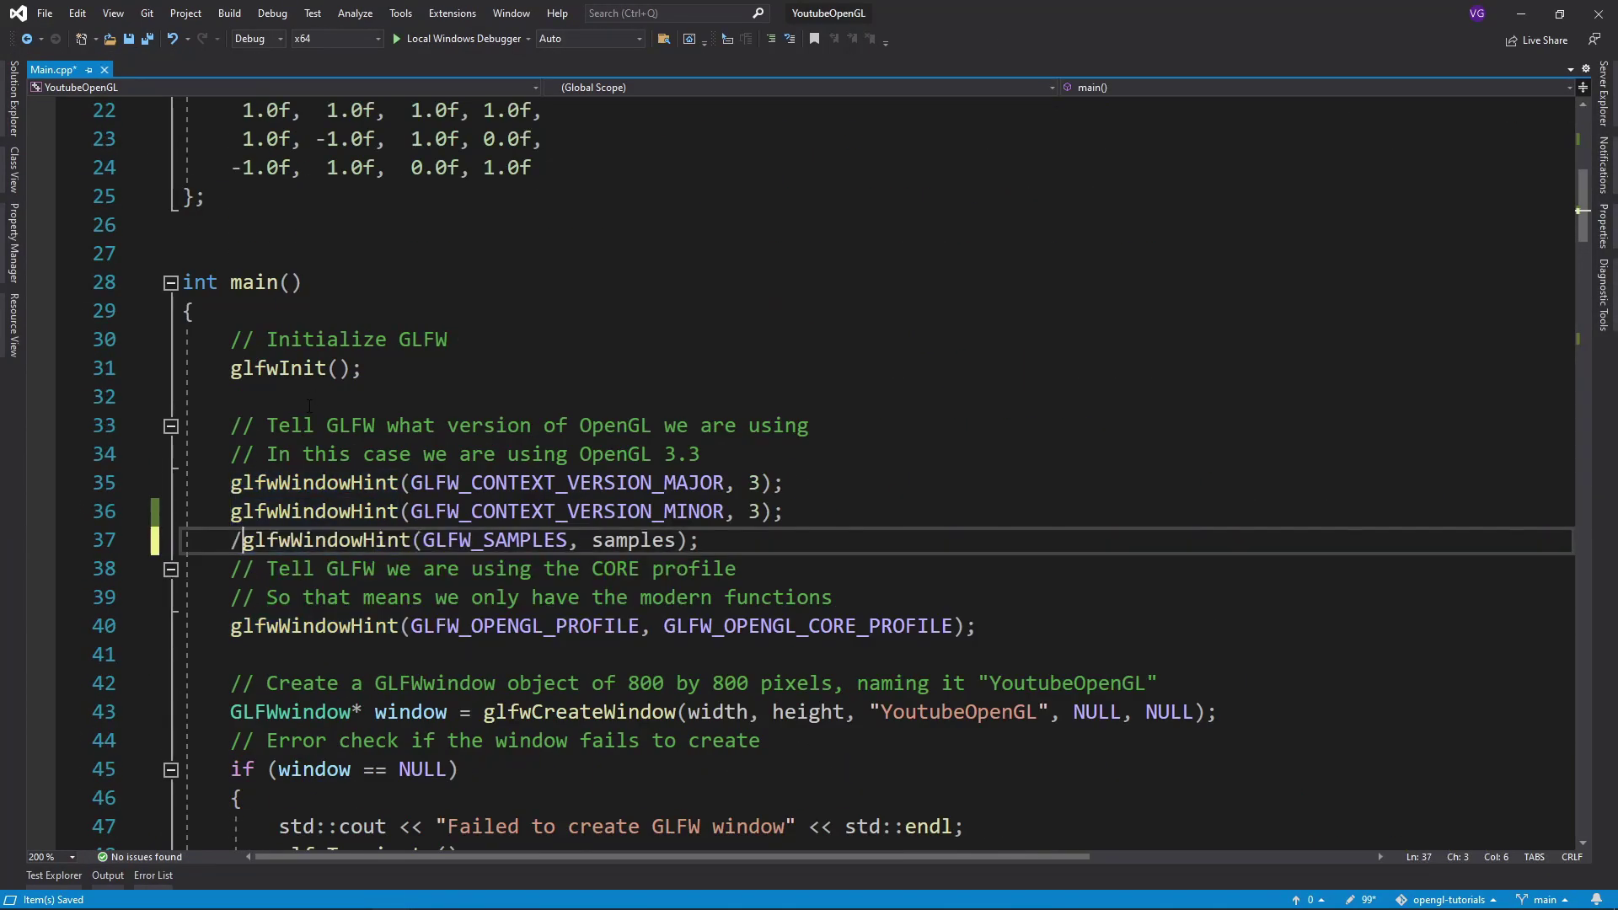
pyautogui.write('//')
pyautogui.scroll(-4, 809, 505)
pyautogui.scroll(-16, 413, 391)
pyautogui.scroll(-7, 413, 391)
pyautogui.scroll(-4, 413, 391)
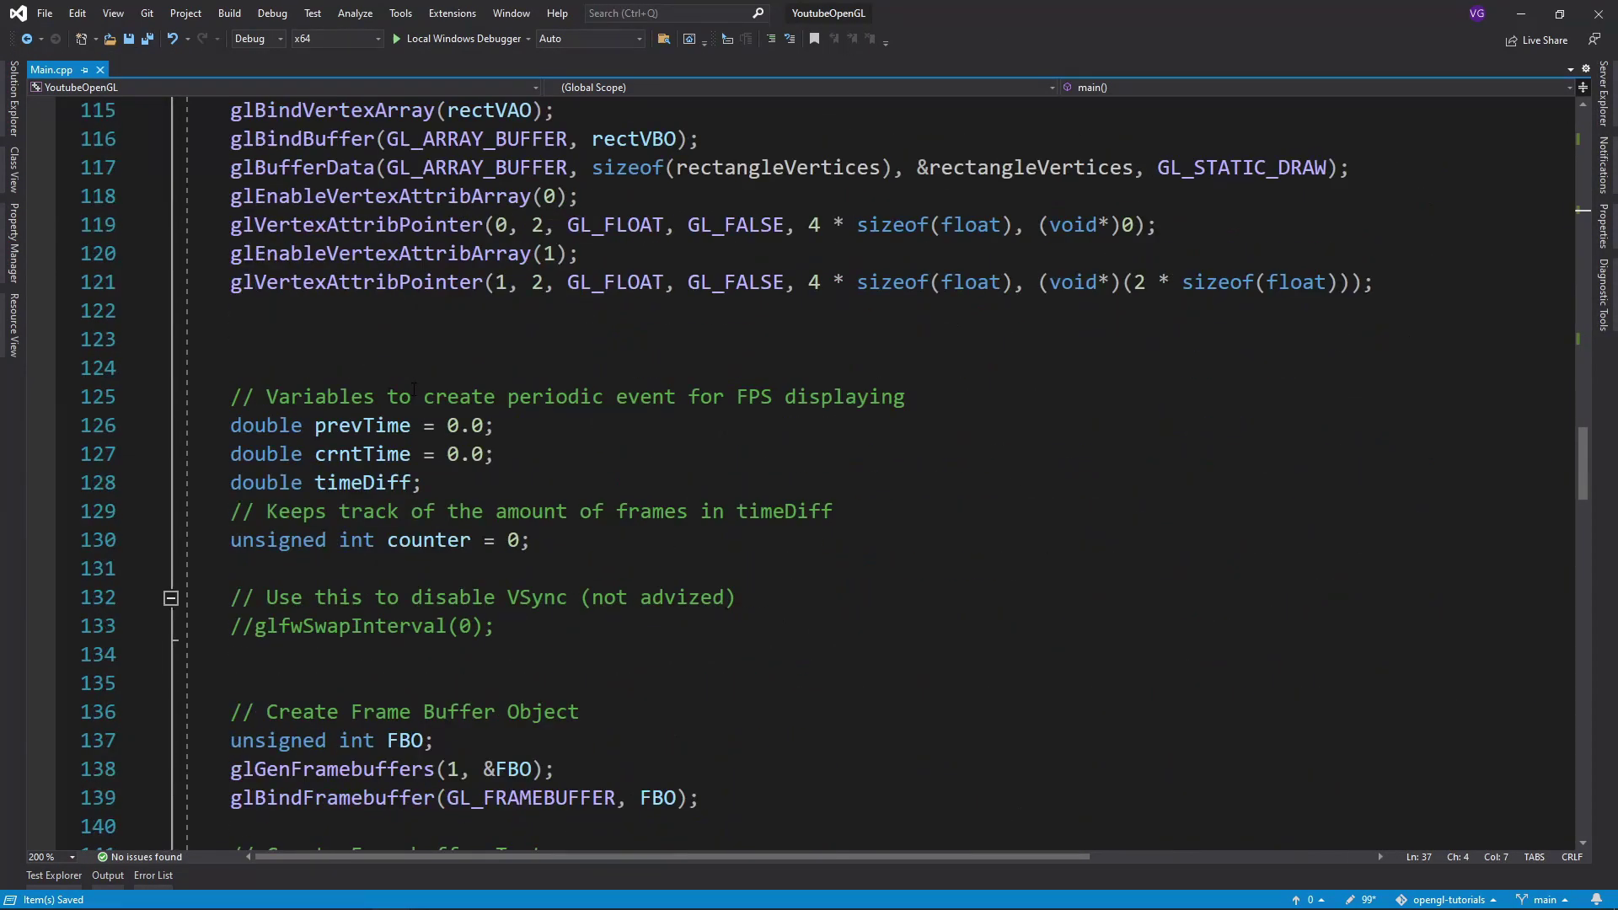
pyautogui.scroll(-7, 414, 390)
pyautogui.click(557, 254)
pyautogui.click(558, 340)
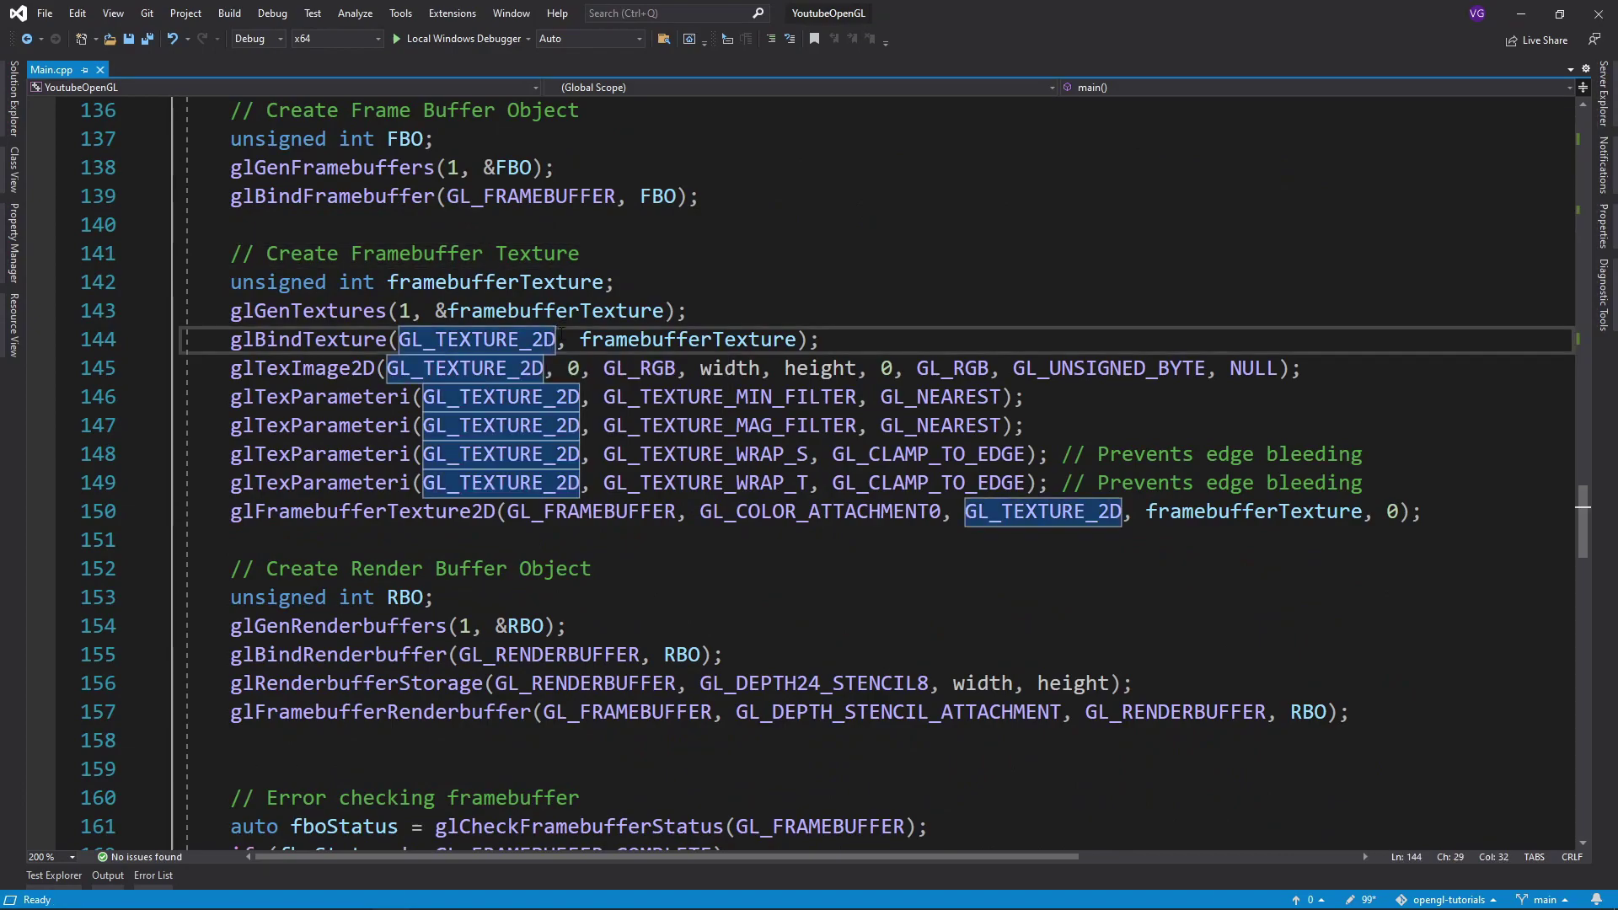
pyautogui.write('_MULTISAMPLE')
pyautogui.doubleClick(557, 339)
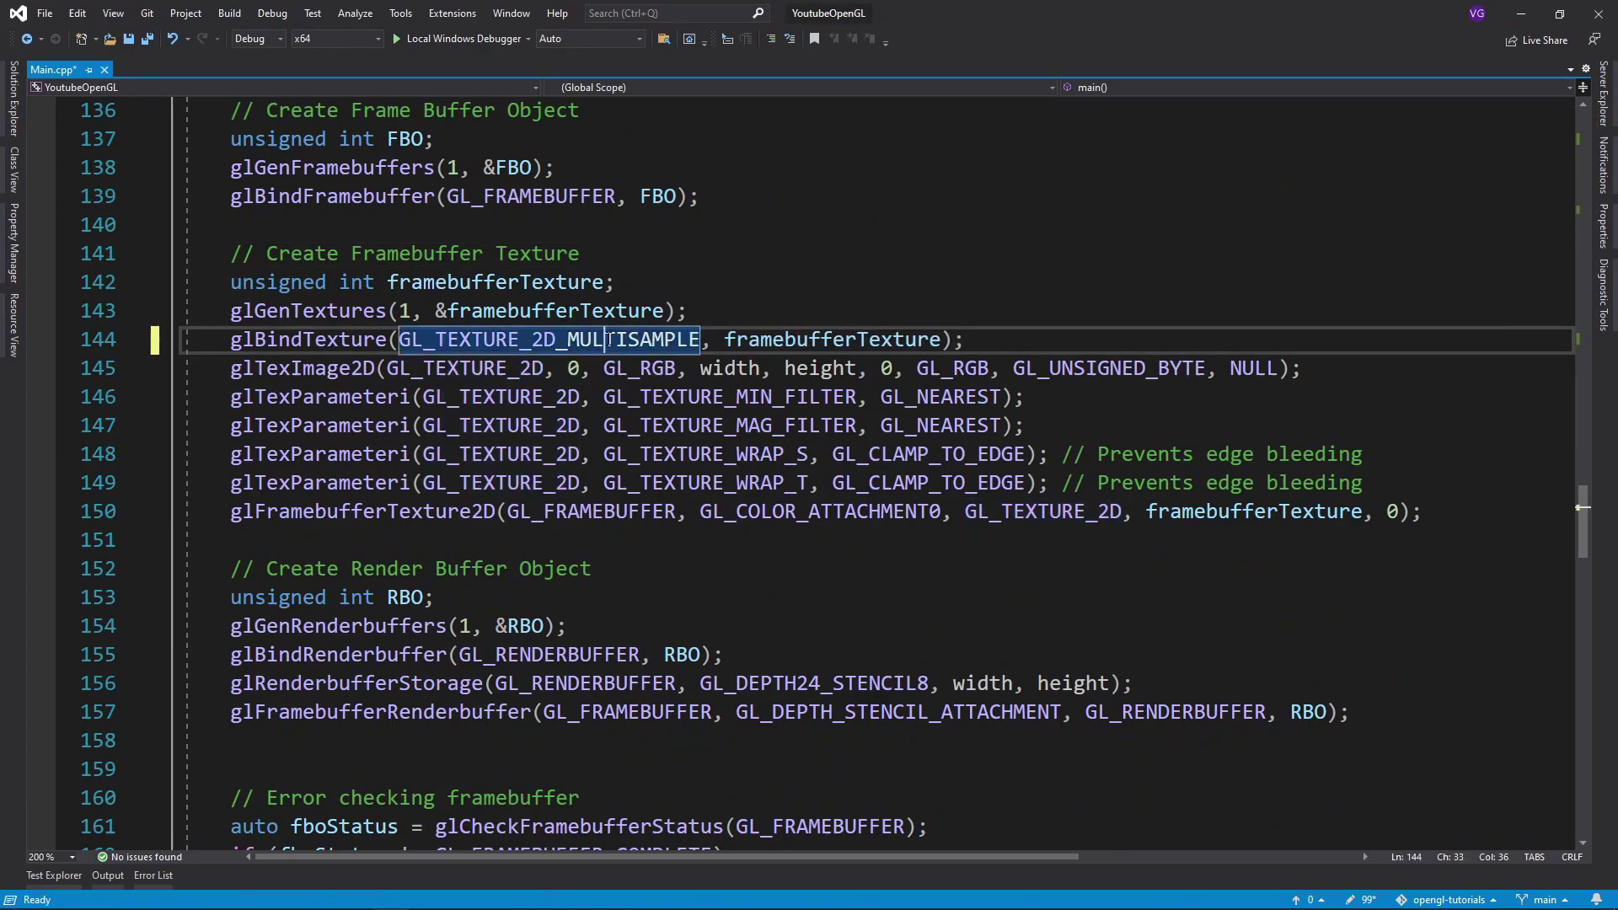
pyautogui.hotkey('ctrl', 'c')
# Step: Replace the remaining GL_TEXTURE_2D targets through line 150 with GL_TEXTURE_2D_MULTISAMPLE
pyautogui.doubleClick(481, 368)
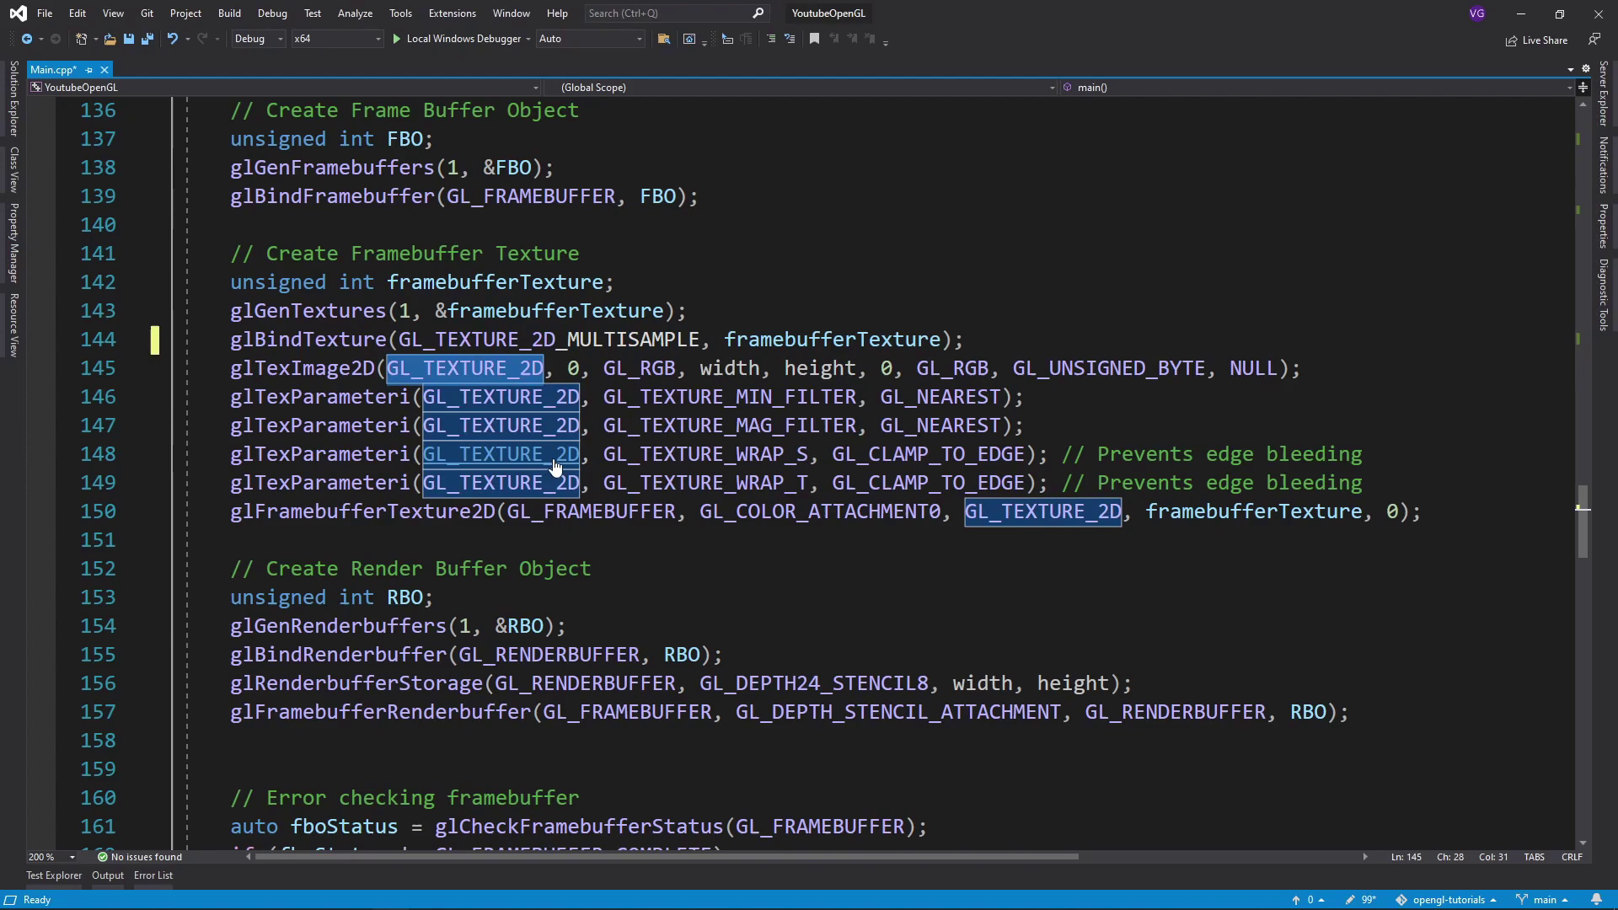
pyautogui.hotkey('ctrl', 'v')
pyautogui.doubleClick(529, 396)
pyautogui.hotkey('ctrl', 'v')
pyautogui.doubleClick(551, 425)
pyautogui.hotkey('ctrl', 'v')
pyautogui.doubleClick(531, 454)
pyautogui.hotkey('ctrl', 'v')
pyautogui.doubleClick(531, 482)
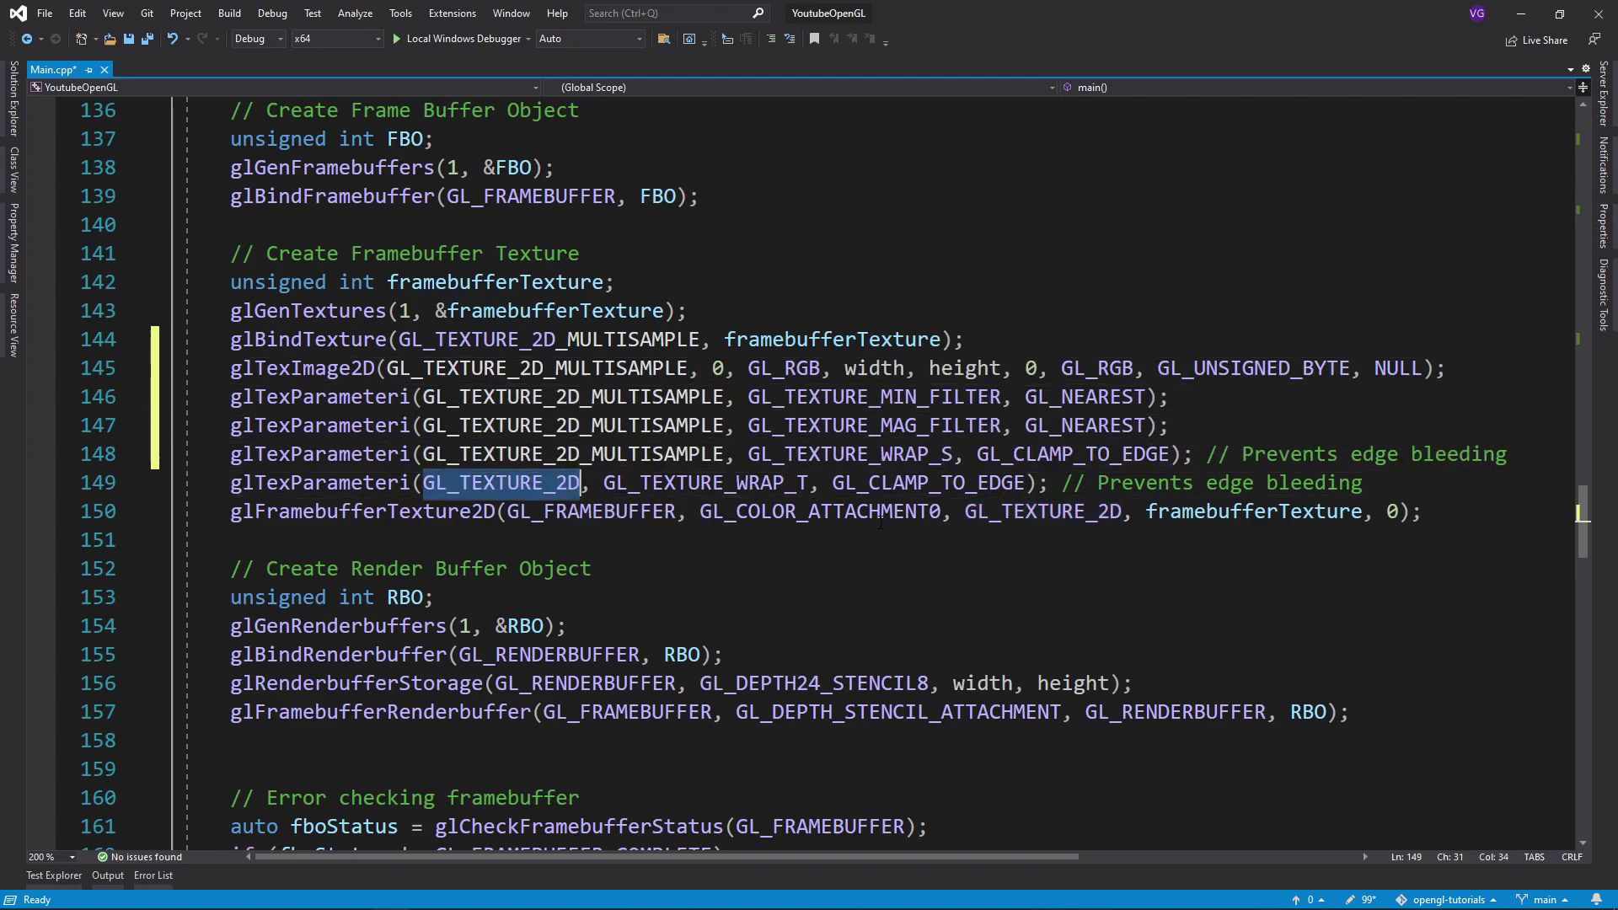
pyautogui.hotkey('ctrl', 'v')
pyautogui.doubleClick(1037, 511)
pyautogui.hotkey('ctrl', 'v')
# Step: Rewrite line 145 as glTexImage2DMultisample(..., samples, GL_RGB, width, height, GL_TRUE) and save
pyautogui.doubleClick(304, 368)
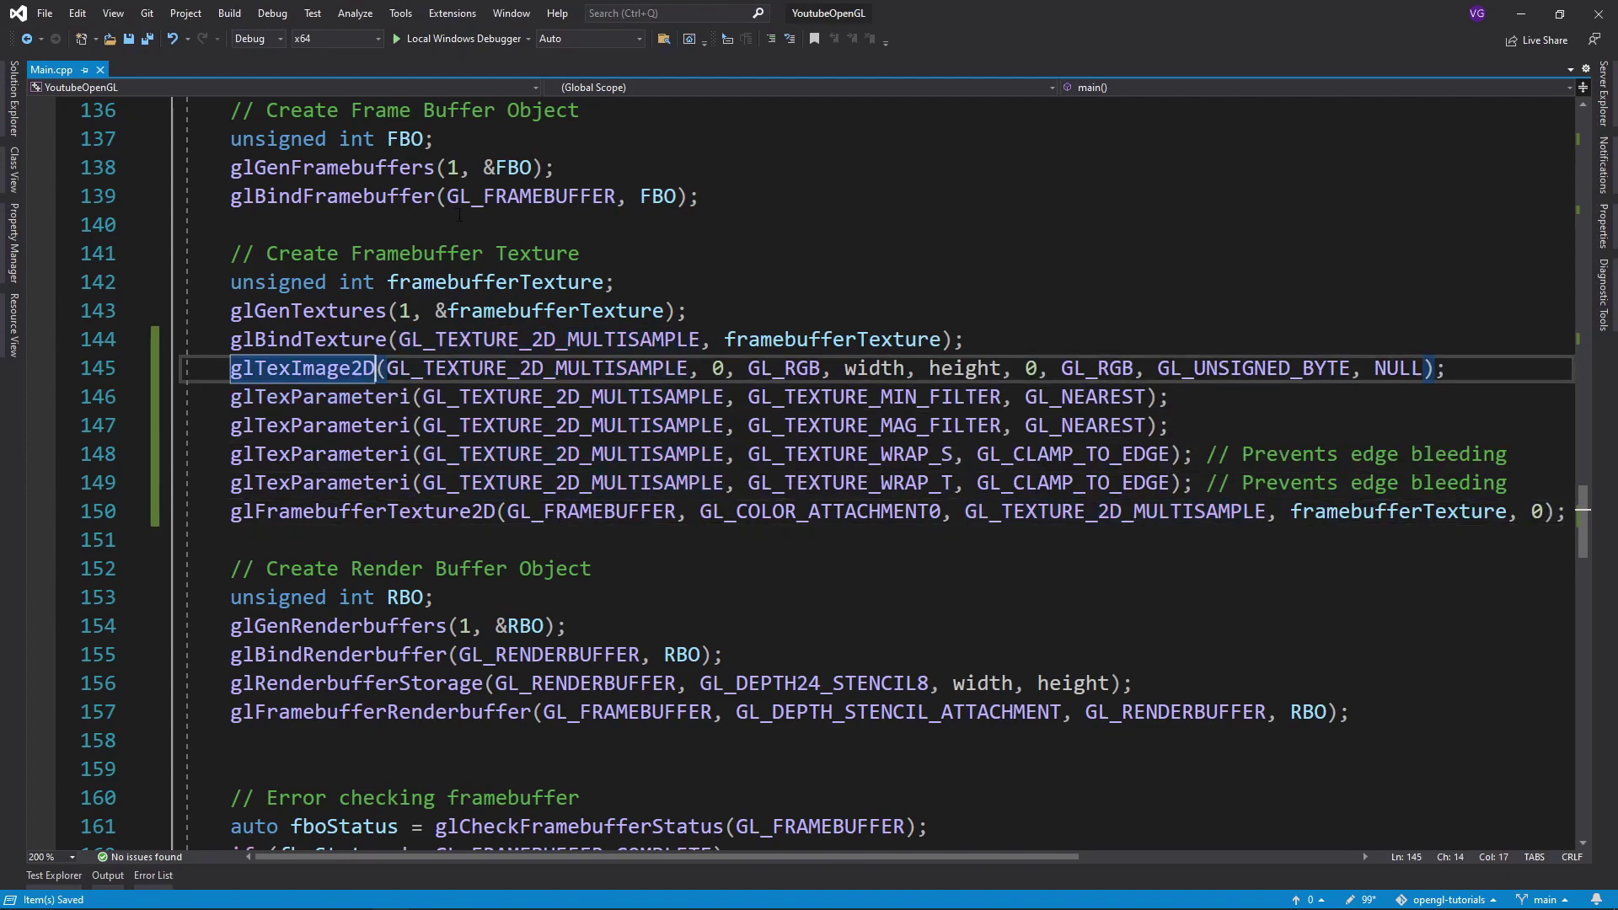
pyautogui.write('Multisample')
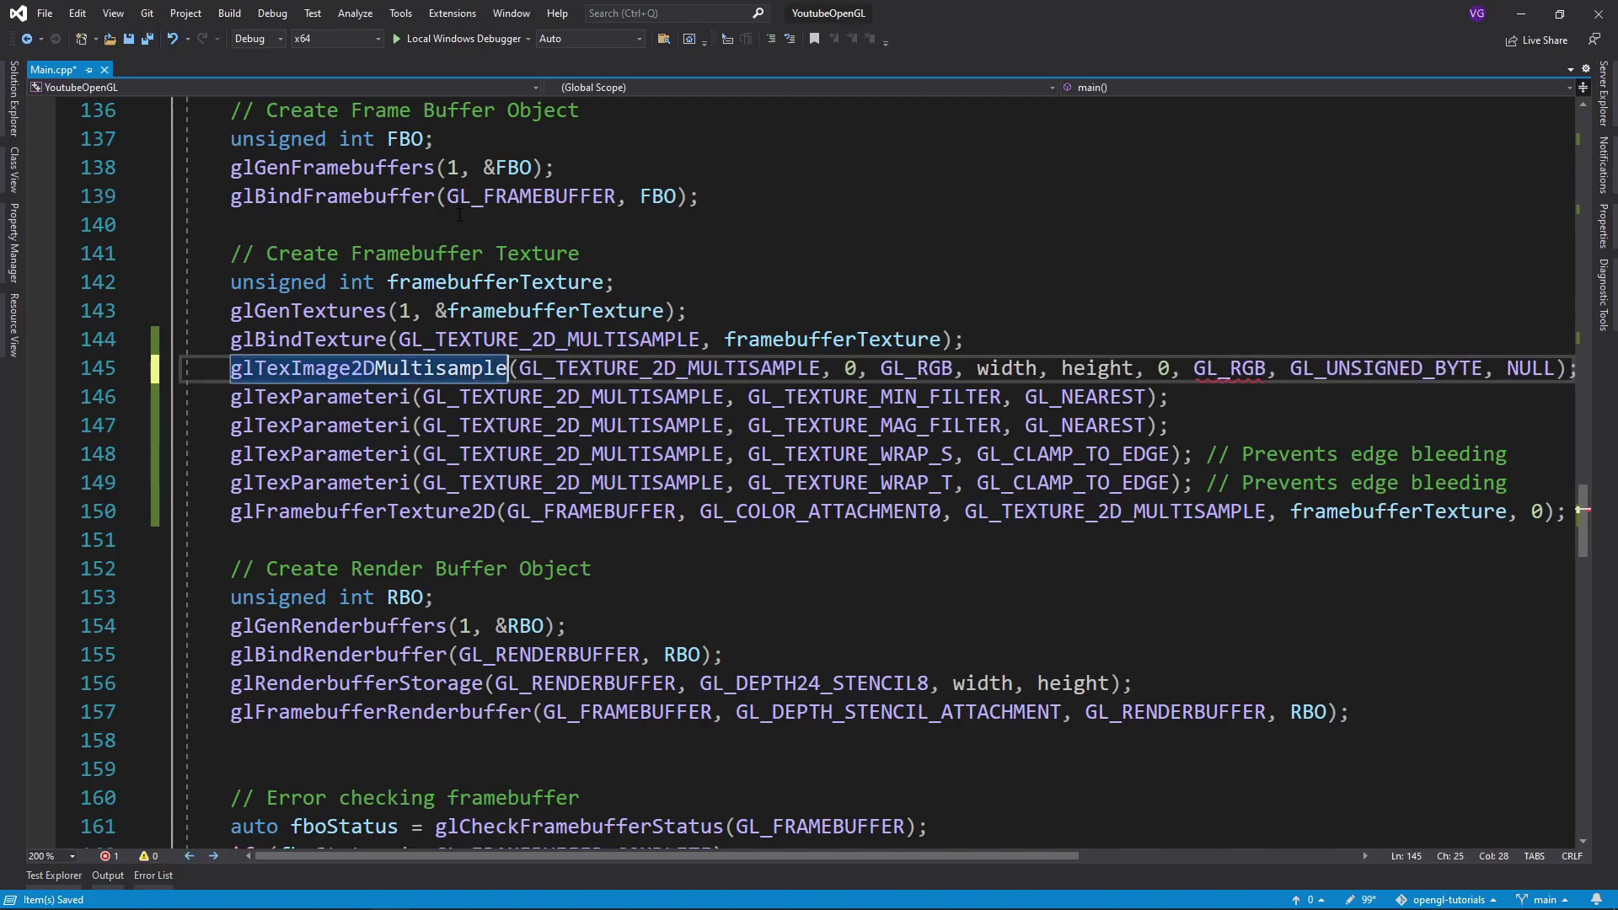
pyautogui.doubleClick(849, 368)
pyautogui.write('sampl')
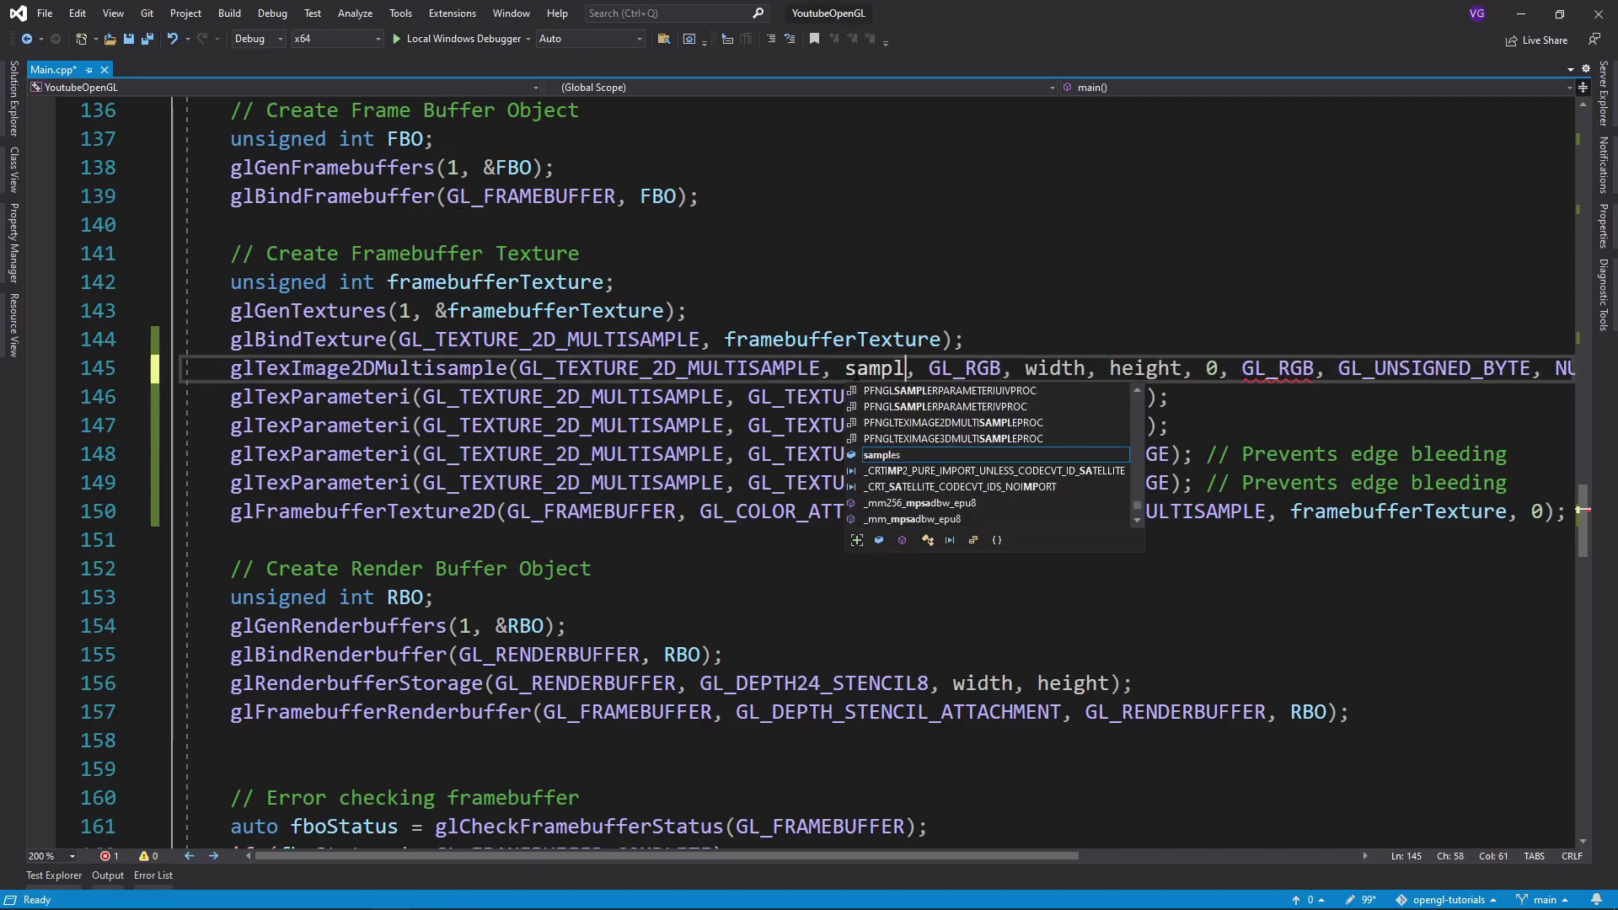
pyautogui.write('es')
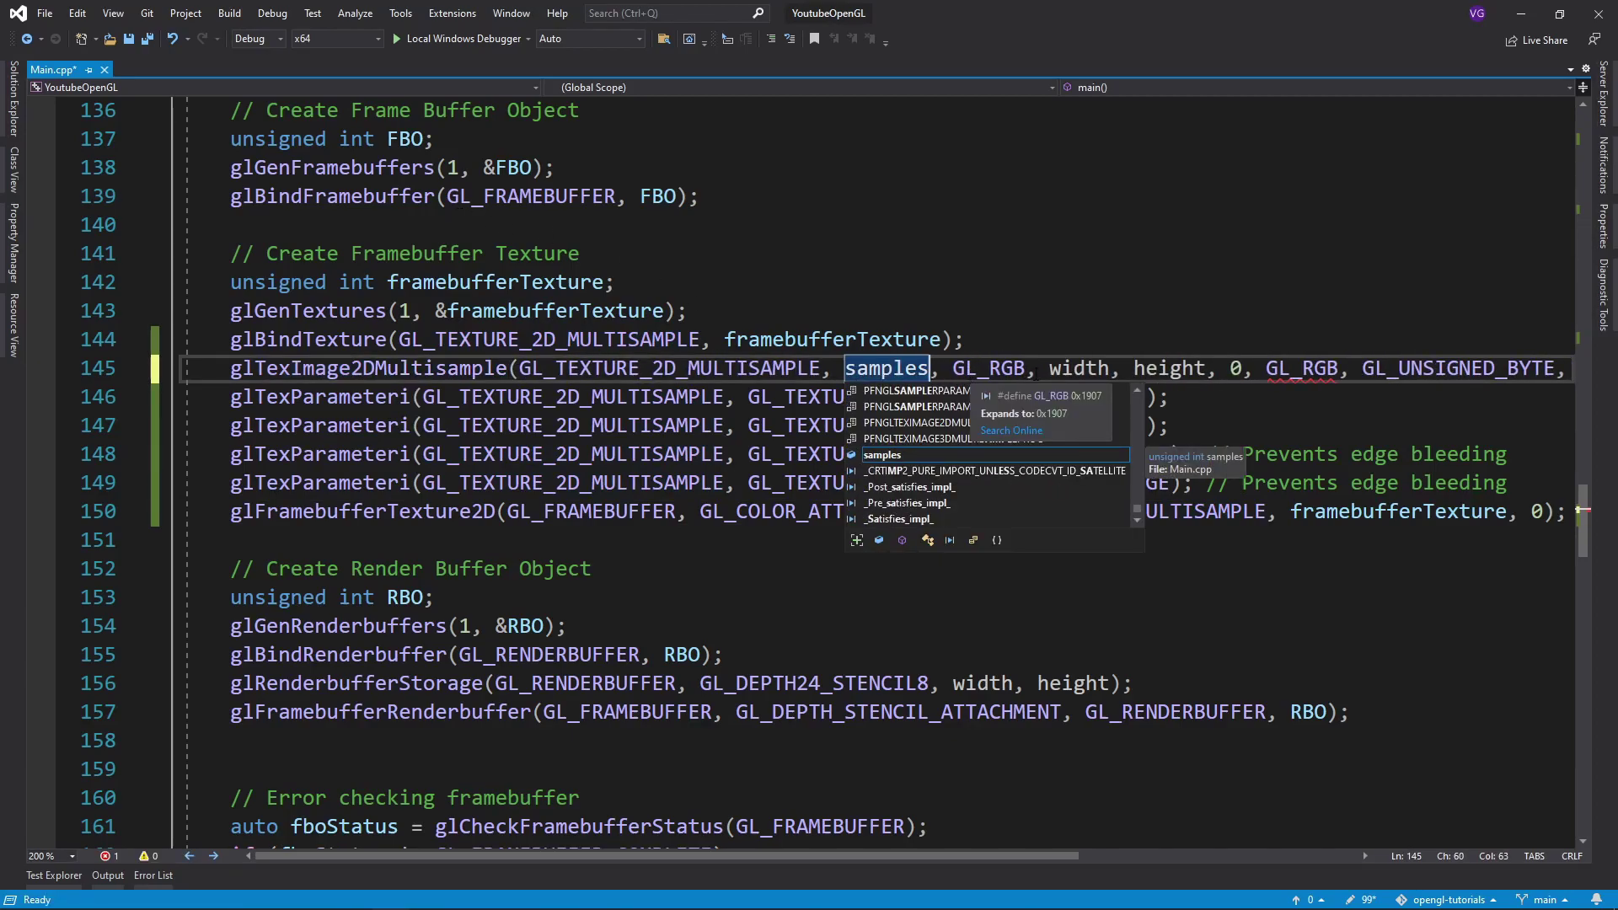
pyautogui.moveTo(1230, 368); pyautogui.dragTo(1483, 368)
pyautogui.press('Delete')
pyautogui.moveTo(1230, 368); pyautogui.dragTo(1256, 368)
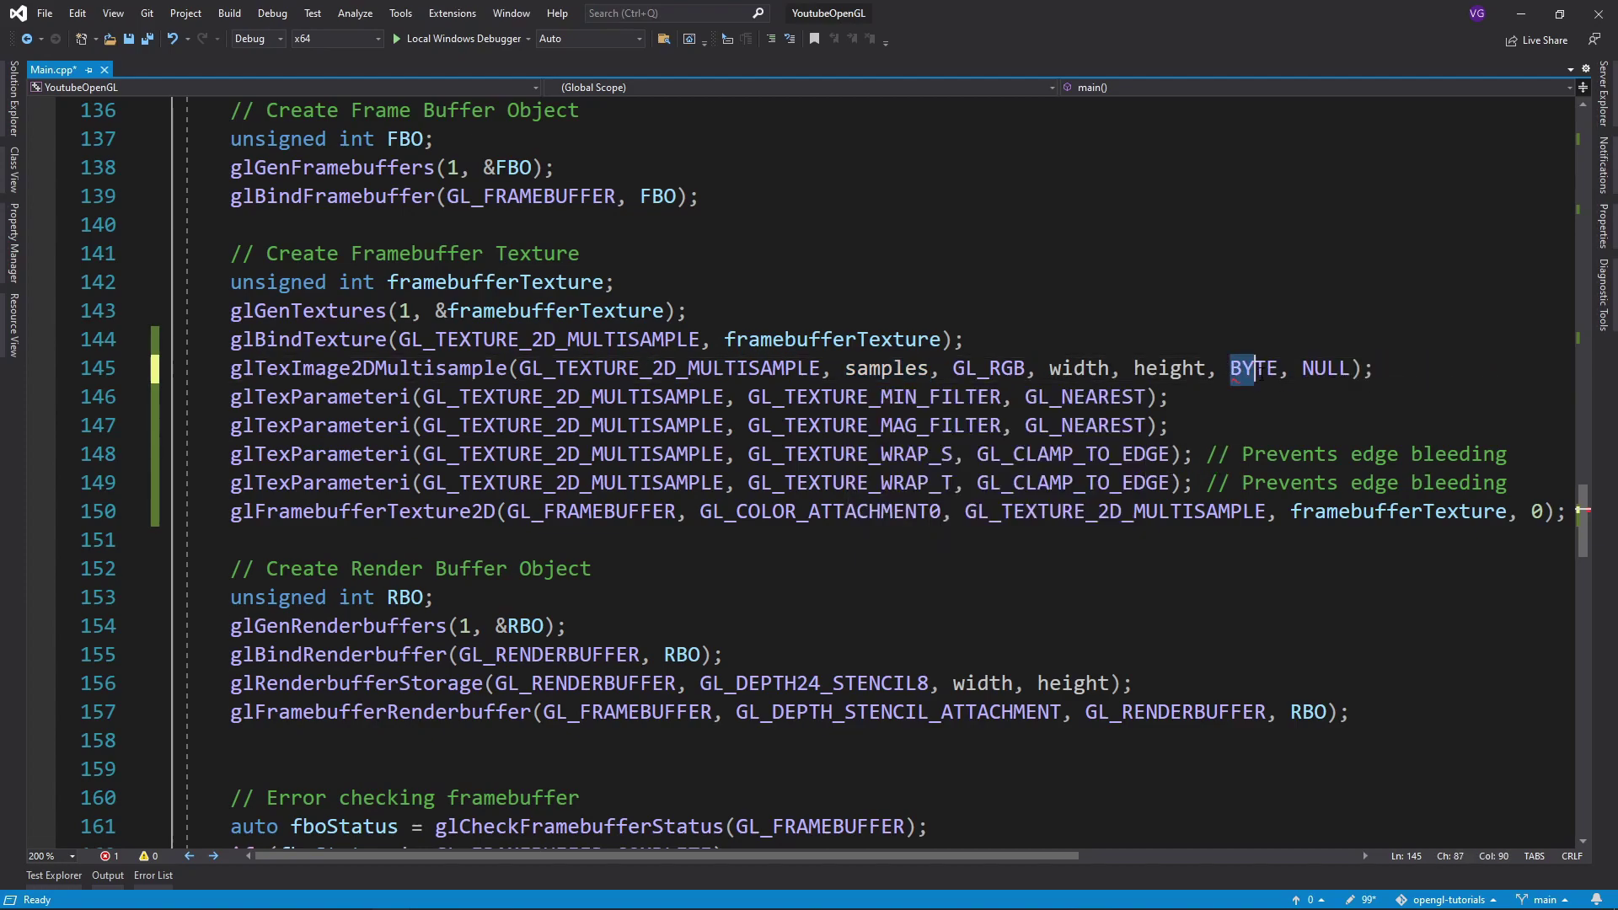
pyautogui.press('Delete')
pyautogui.press('Delete')
pyautogui.press('Delete')
pyautogui.write('GL_T')
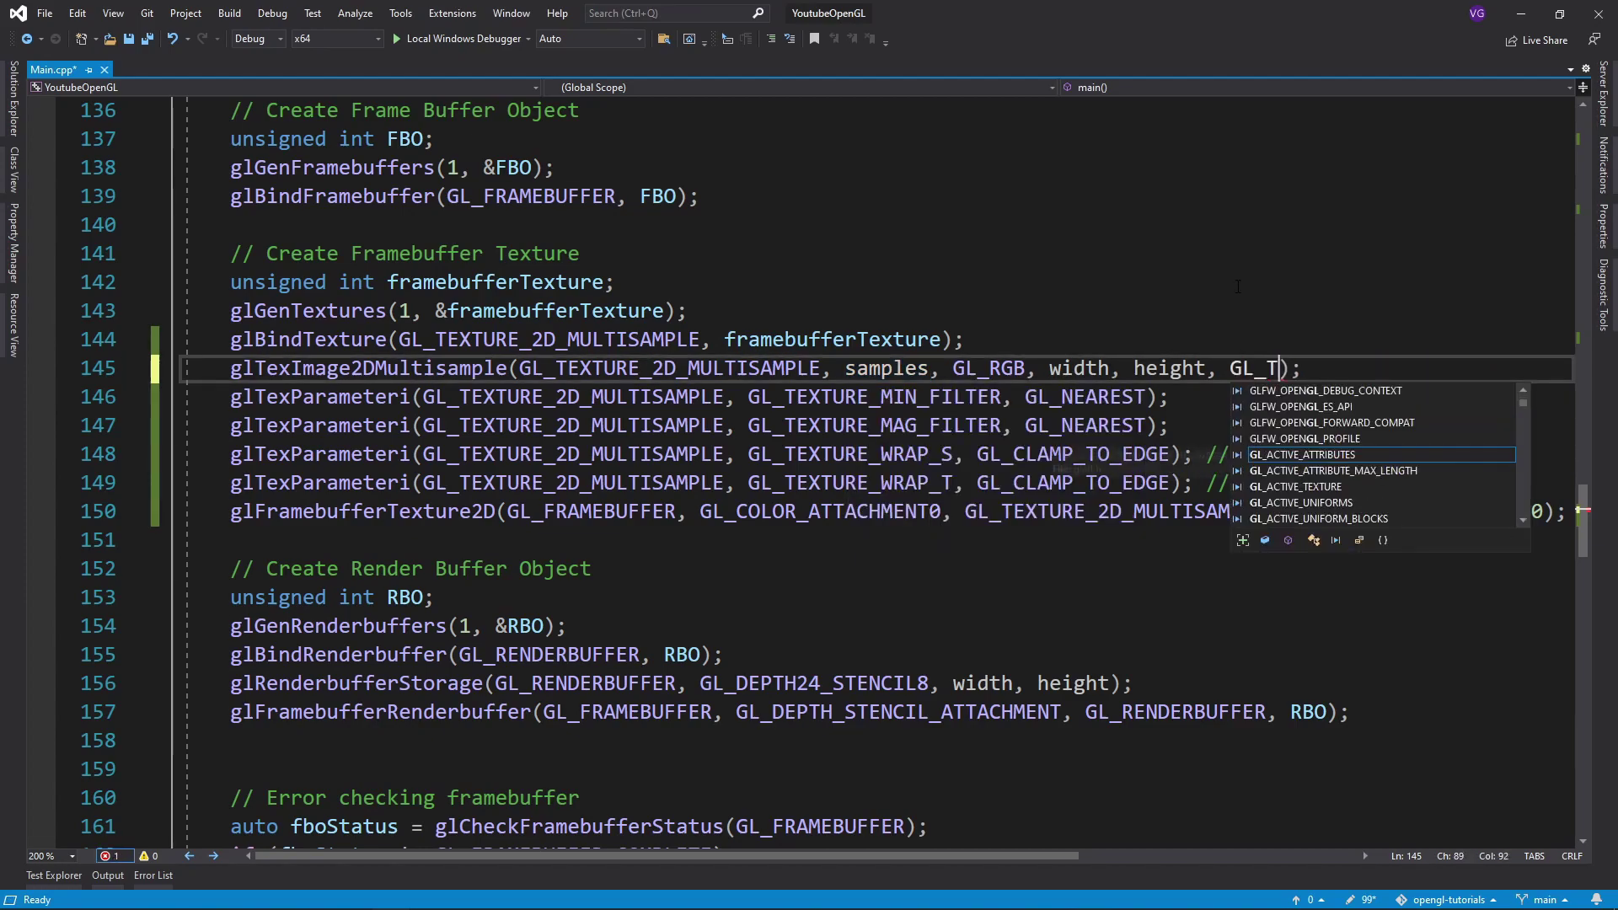
pyautogui.write('RUE')
pyautogui.press('End')
pyautogui.hotkey('ctrl', 's')
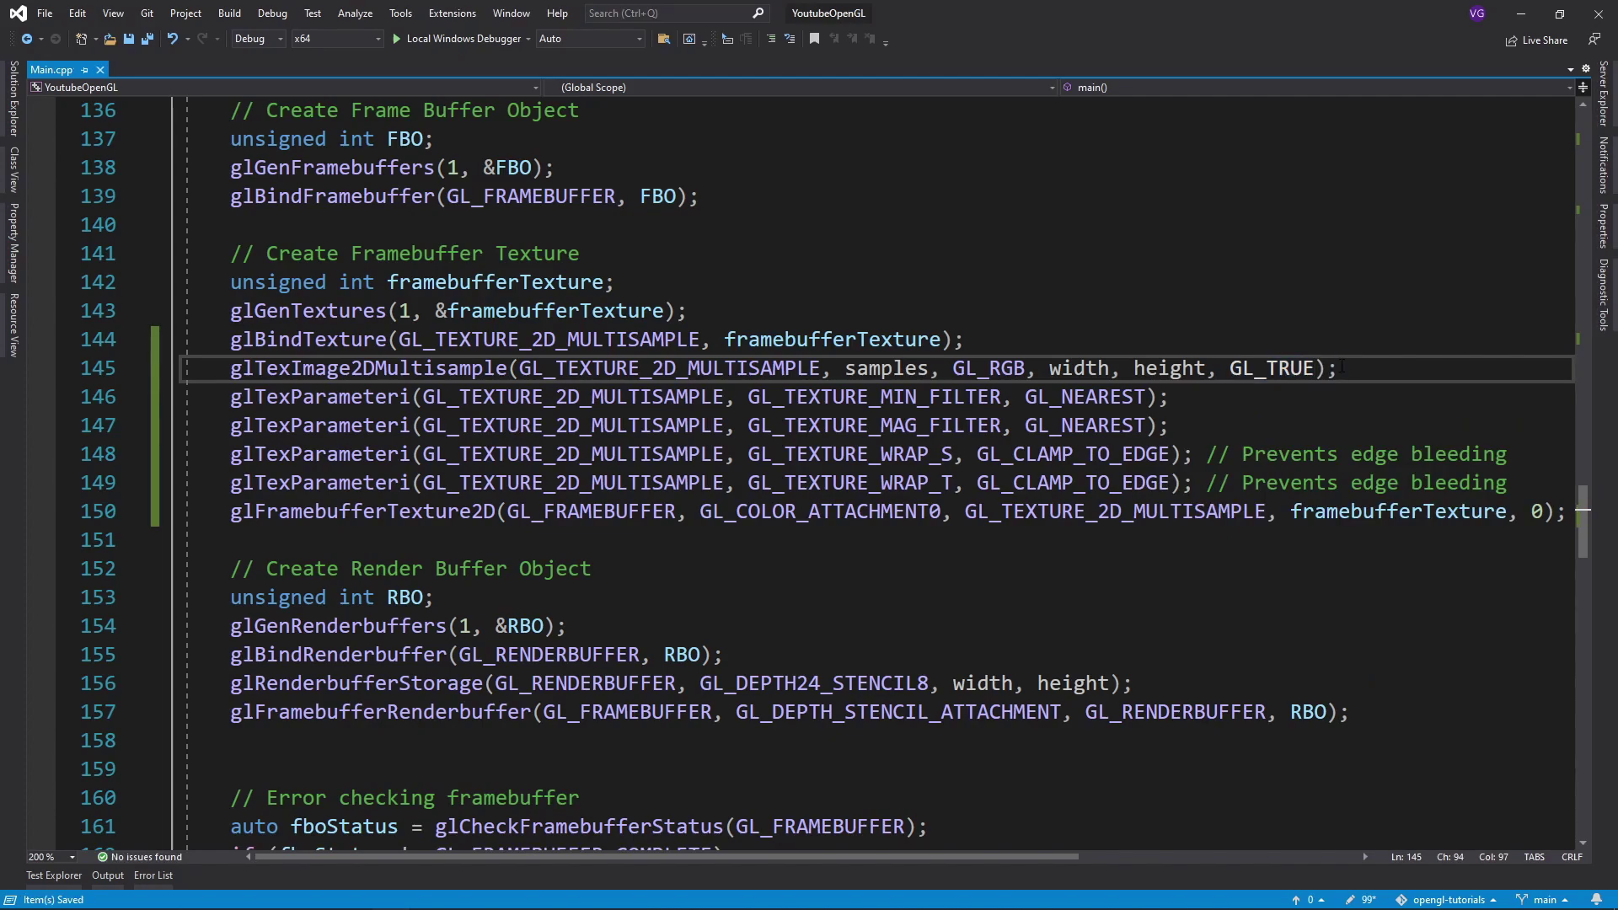
# Step: Make the renderbuffer use glRenderbufferStorageMultisample with samples, then begin the postProcessingFBO code
pyautogui.click(490, 684)
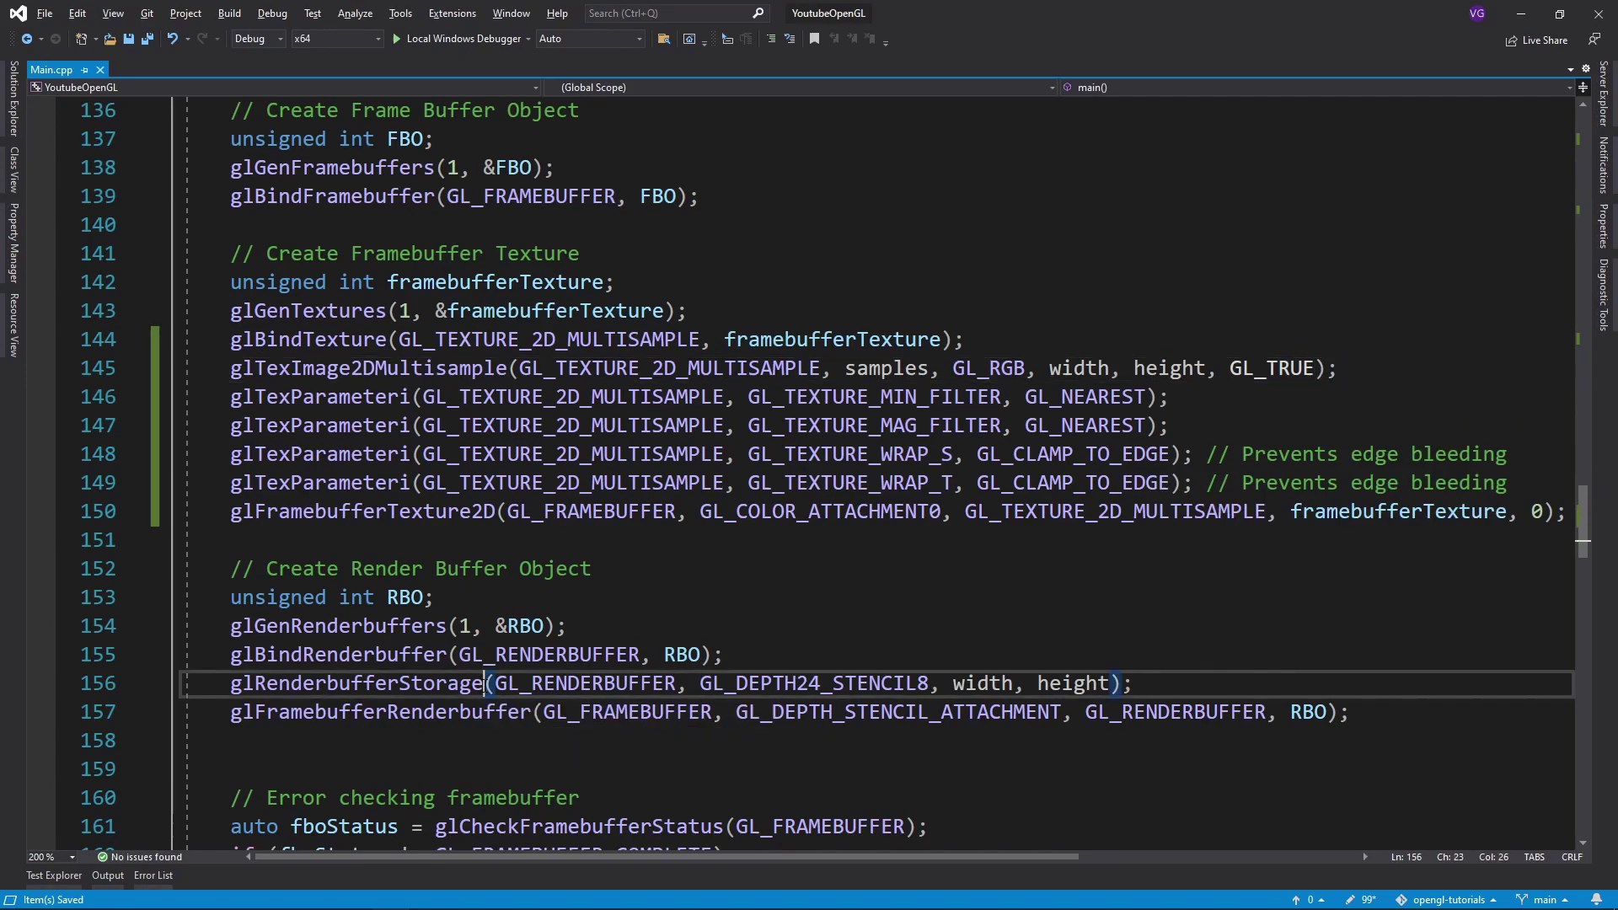
pyautogui.write('Multis')
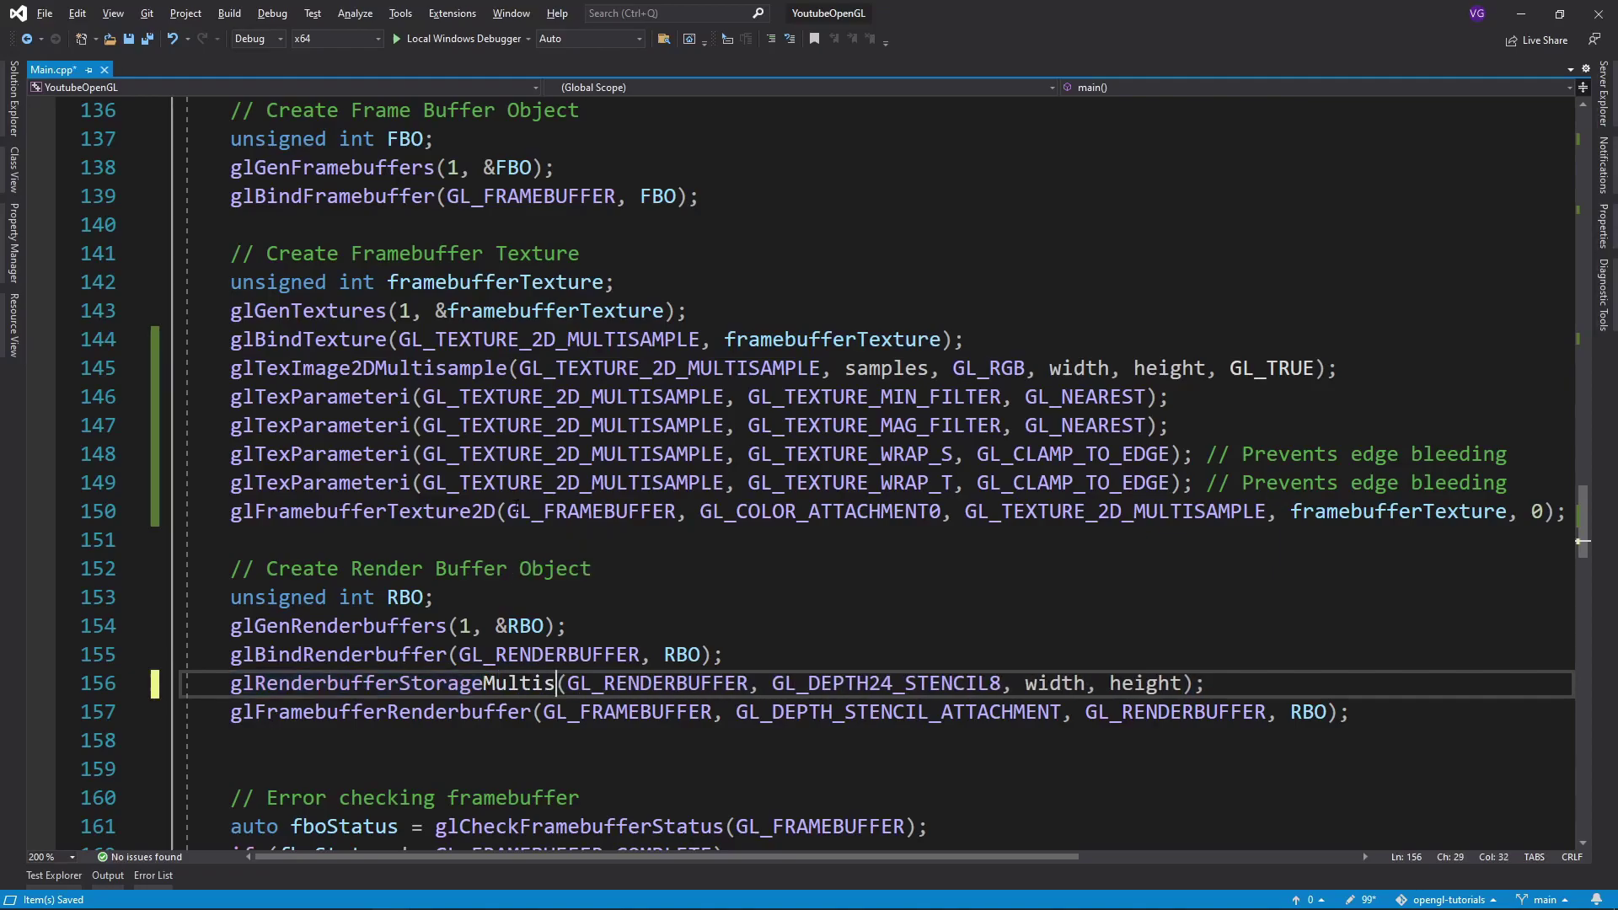
pyautogui.write('ample')
pyautogui.click(822, 682)
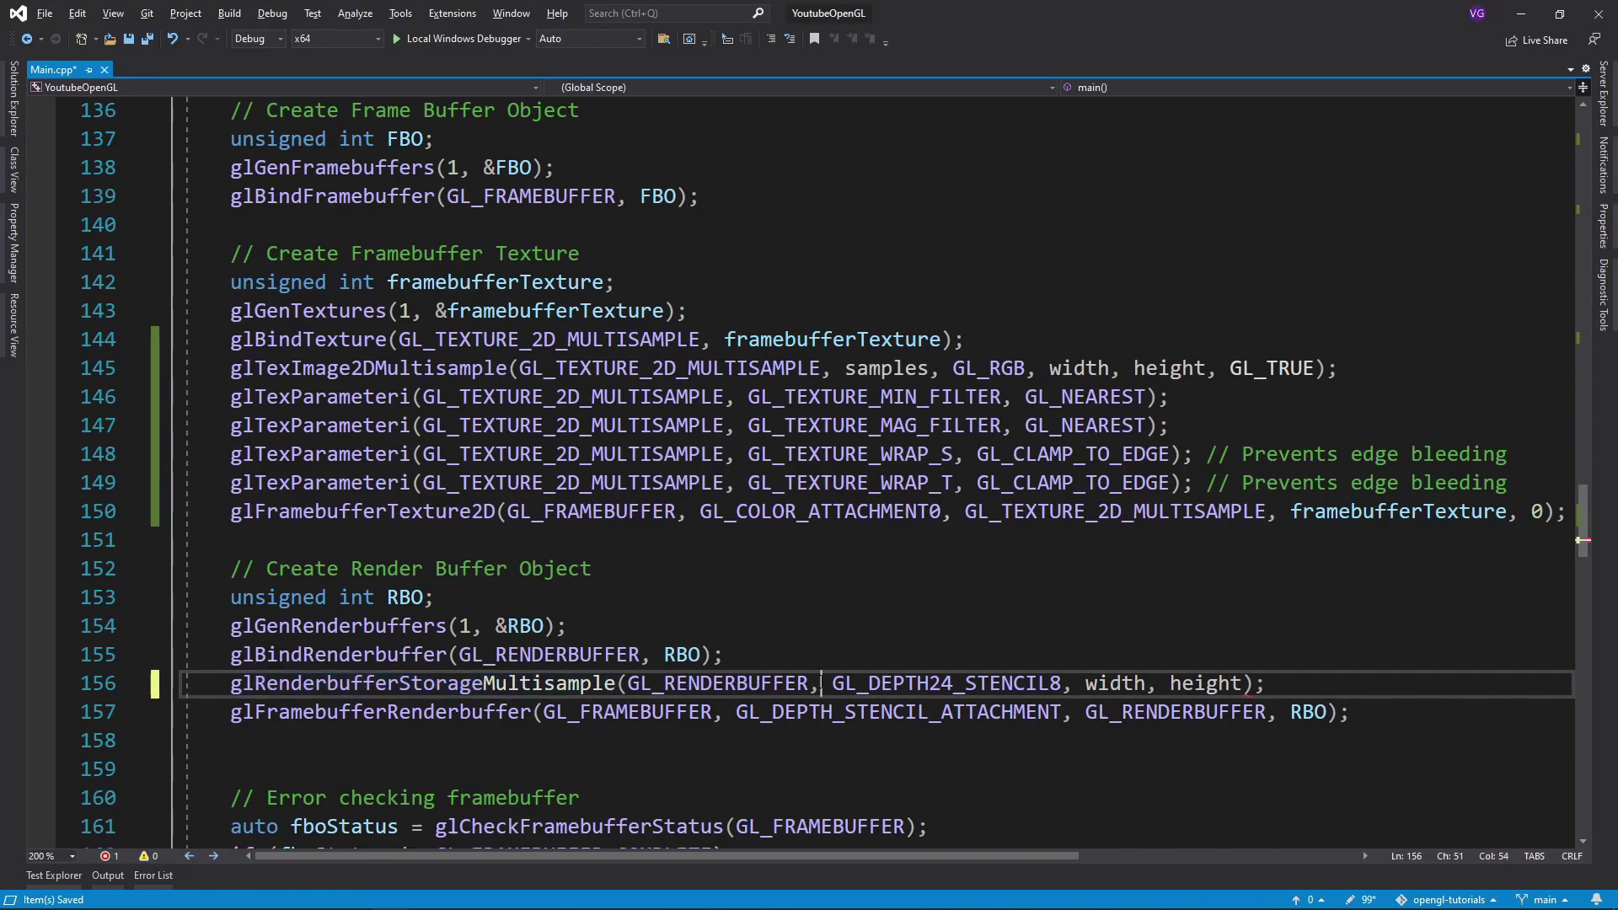
pyautogui.write('samples,')
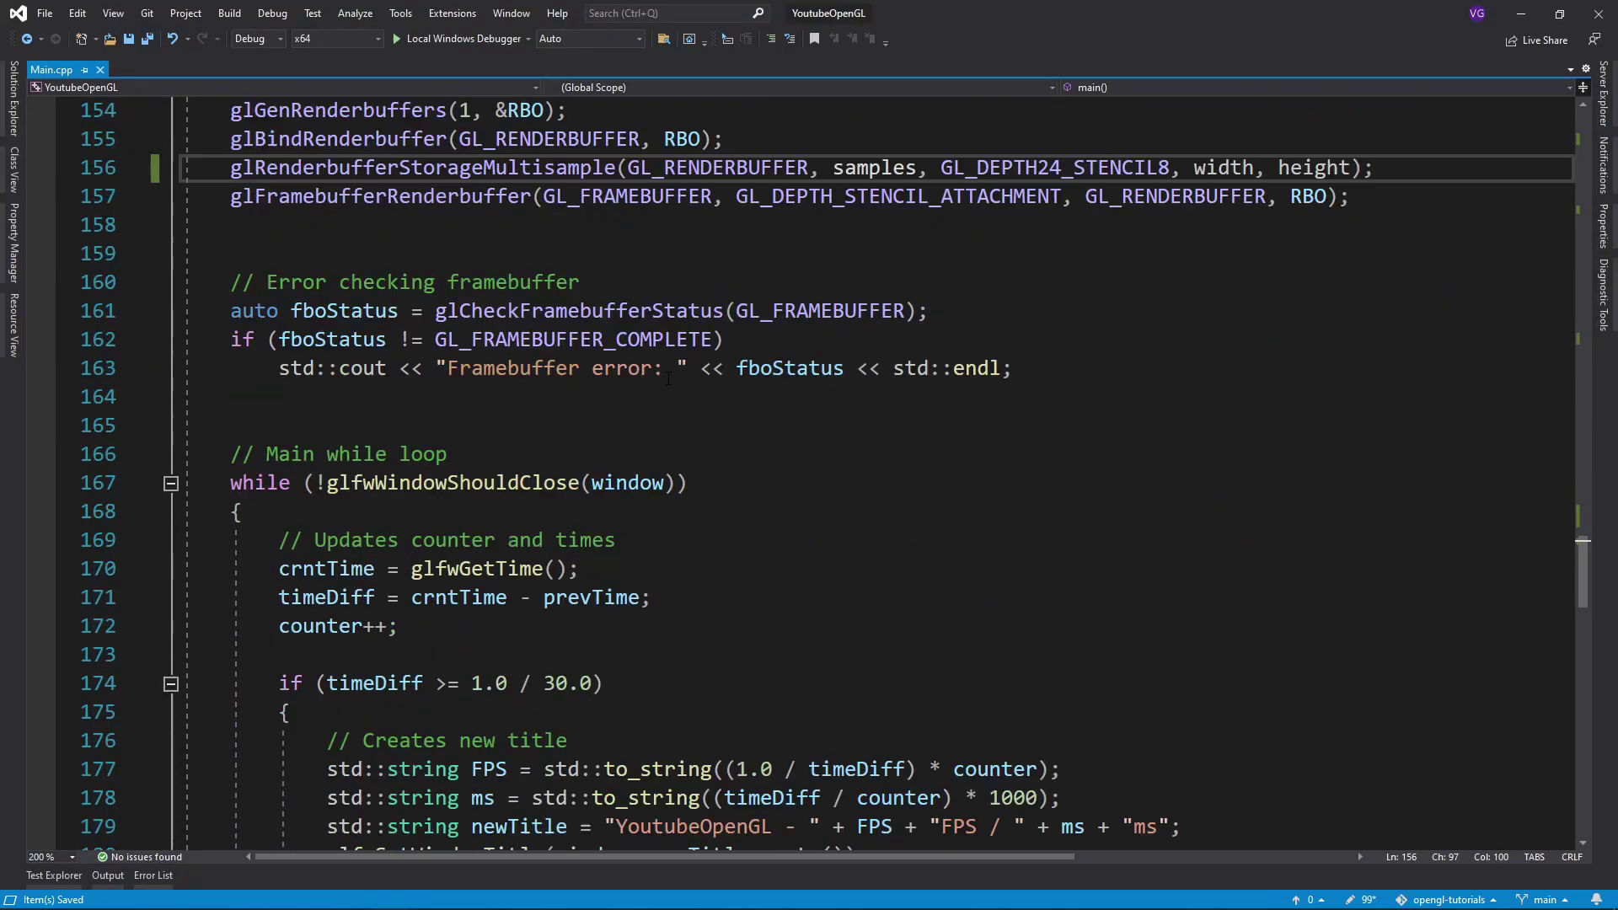
pyautogui.click(266, 396)
pyautogui.click(266, 445)
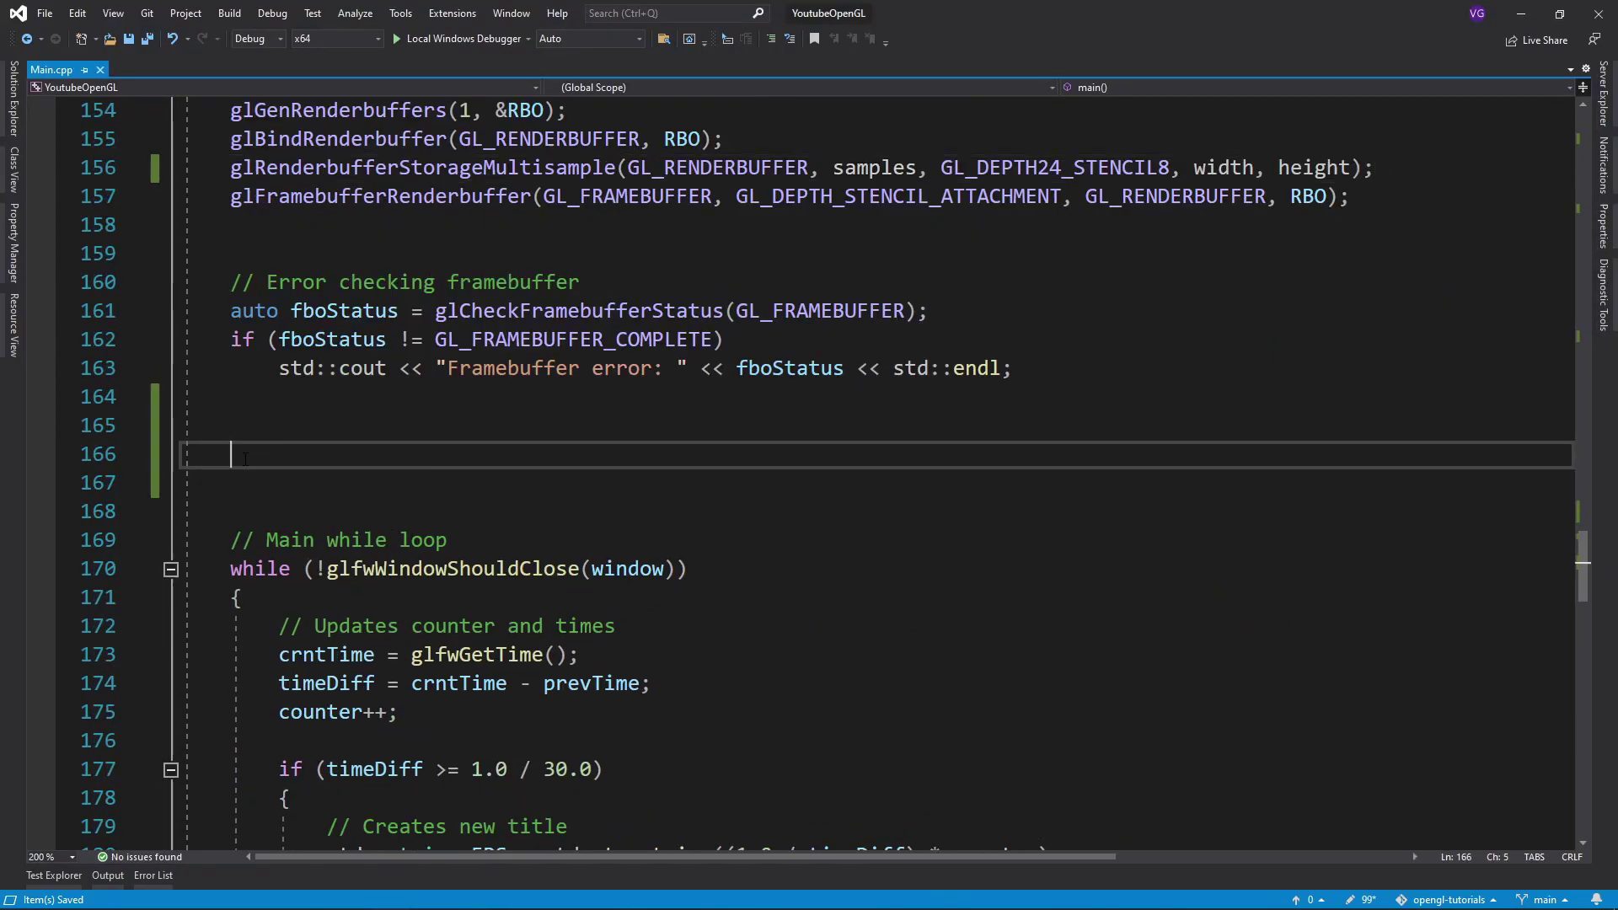
pyautogui.write('unsigned int postProcessingFBO);')
pyautogui.press('Return')
pyautogui.write('glGenFramebuffers(1, &postProcessingFBO);')
pyautogui.press('Return')
pyautogui.write('glBindFramebuffer(GL_FRAMEBUFFER, postProcessingFBO);  \tunsigned int postProcessingTexture; \tglGenTextures(1, &postProcessingTexture); \tglBindTexture(GL_TEXTURE_2D, postProcessingTexture); \tglTexImage2D(GL_TEXTURE_2D, 0, GL_RGB, width, height, 0, G')
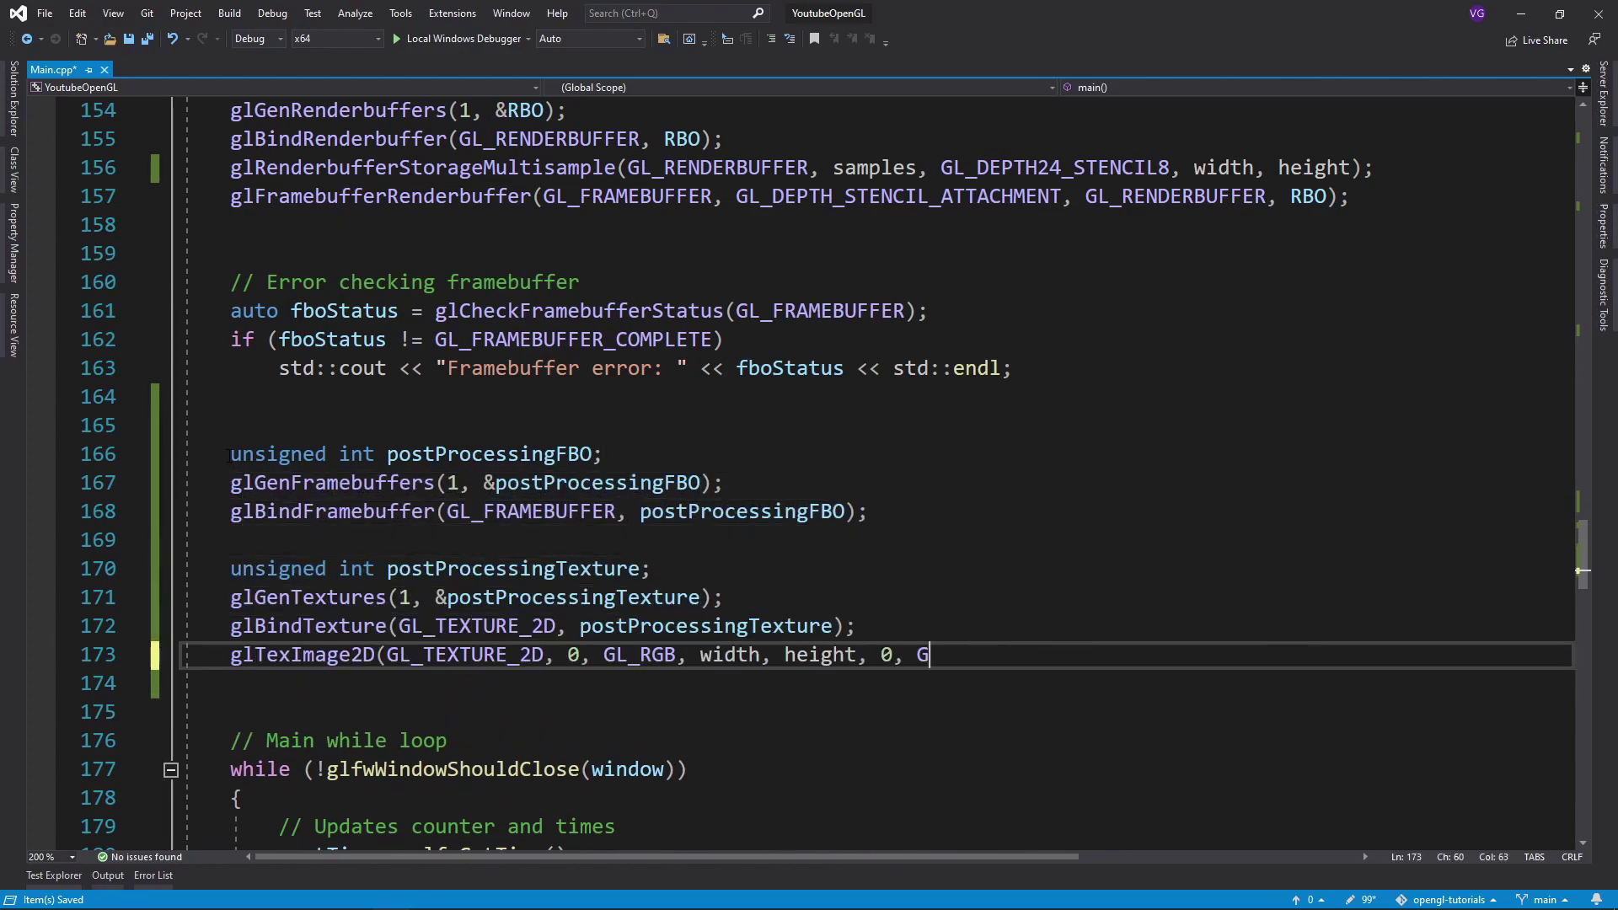
pyautogui.write('L_RGB, GL_UNSIGNED_BYTE, NULL); \tglTexParameteri(GL_TEXTURE_2D, GL_TEXTURE_MIN_FILTER, GL_NEAREST); \tglTexParameteri(GL_TEXTURE_2D, GL_TEXTURE_MAG_FILTER, GL_NEAREST); \tglTexParameteri(GL_TEXTURE_2D, GL_TEXTURE_WRAP_S, GL_CLAMP_TO_EDGE); \tglTexParameteri(GL_TEXTURE_2D, GL_TEXTURE_WRAP_T, GL_CLAMP_TO_EDGE); \tglFramebufferTexture2D(GL_FRAMEBUFFER, GL_COLOR_ATTACHMENT0, GL_TEXTURE_2D, postProcessingTexture, 0')
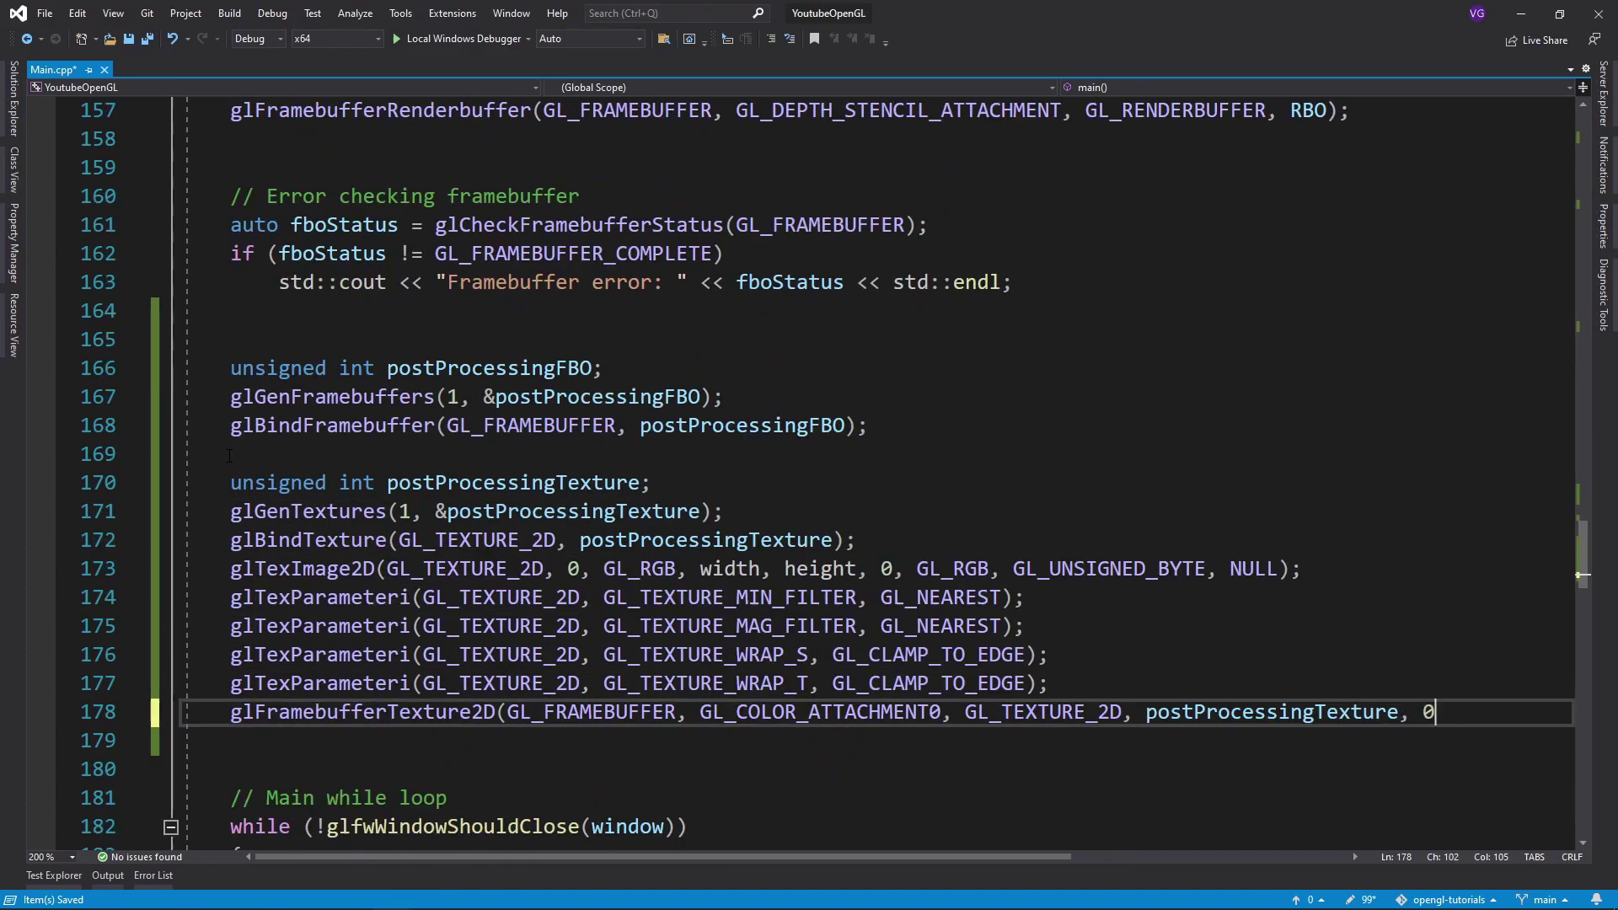
pyautogui.write(');  \tfboStatus = glCheckFramebufferStatus(GL_FRAMEBUFFER); \tif (fboStatus != GL_FRAMEBUFFER_COMPLETE) \t\tstd::cout << "Post-Processing Framebuffer error: " << fboStatus << std::endl;')
pyautogui.scroll(-3, 834, 474)
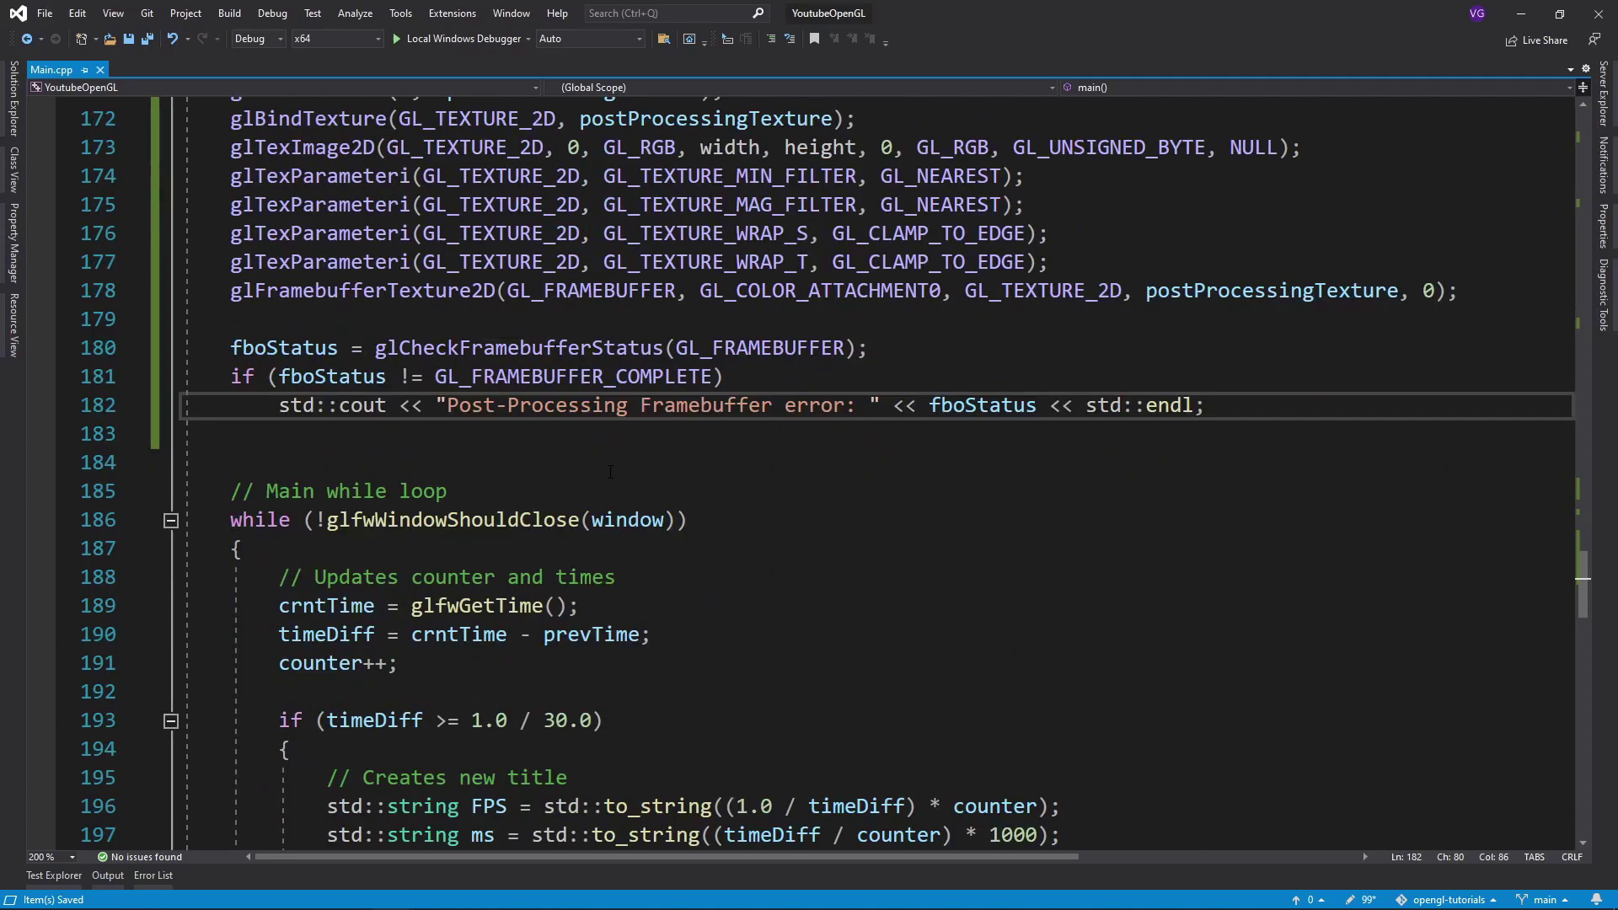
pyautogui.scroll(-3, 836, 475)
pyautogui.scroll(-1, 834, 474)
pyautogui.scroll(-2, 610, 462)
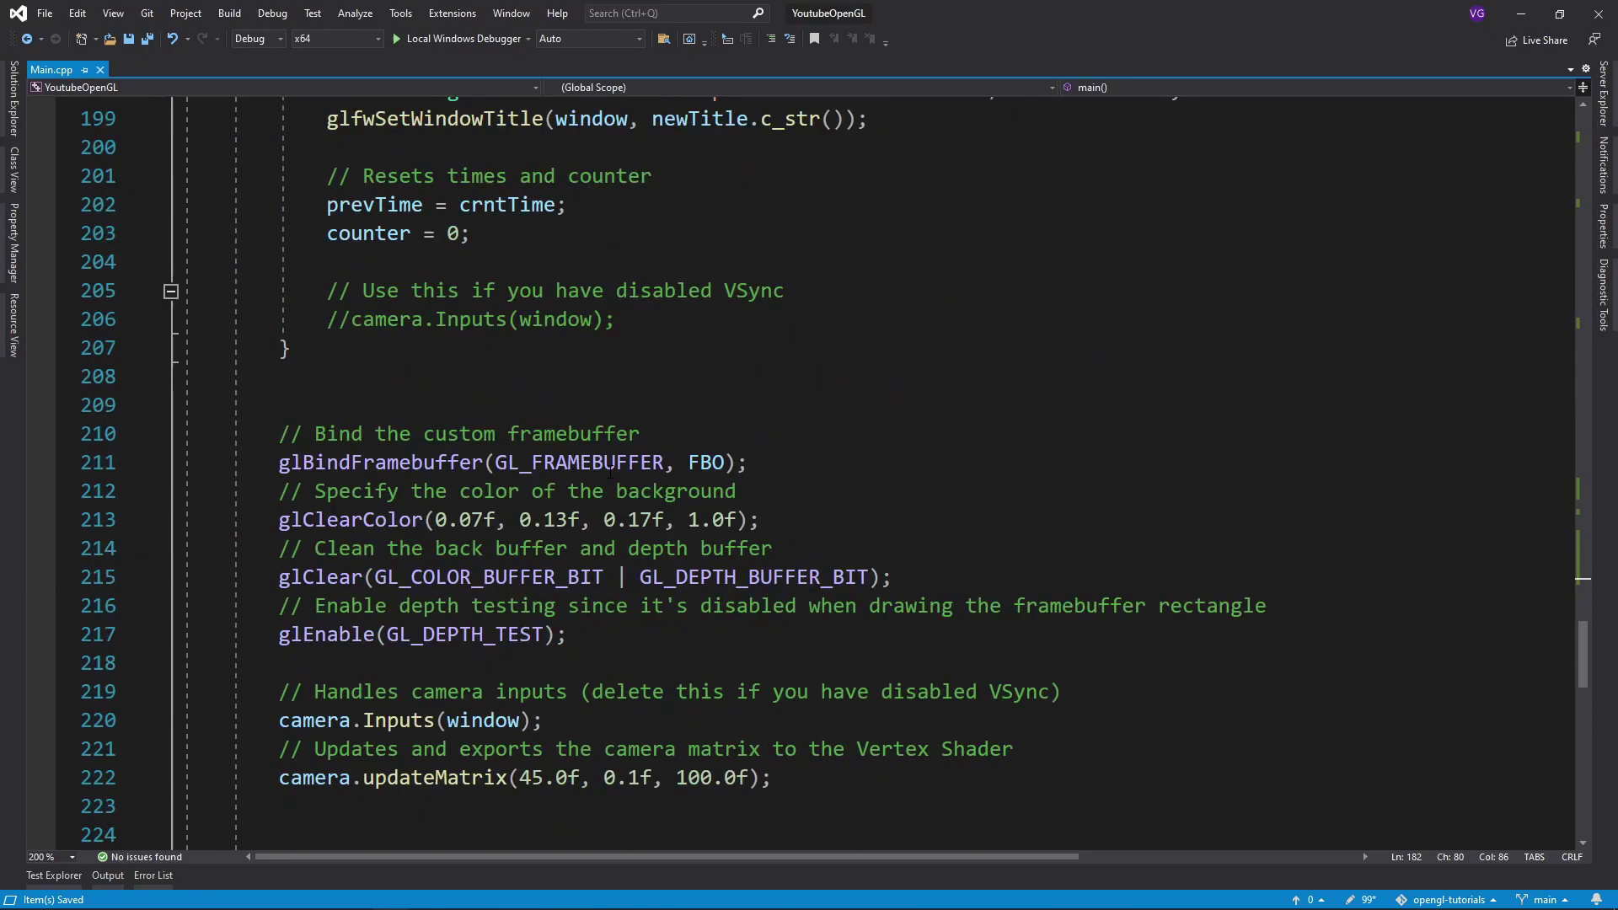
pyautogui.scroll(-1, 810, 468)
pyautogui.moveTo(589, 548); pyautogui.dragTo(280, 347)
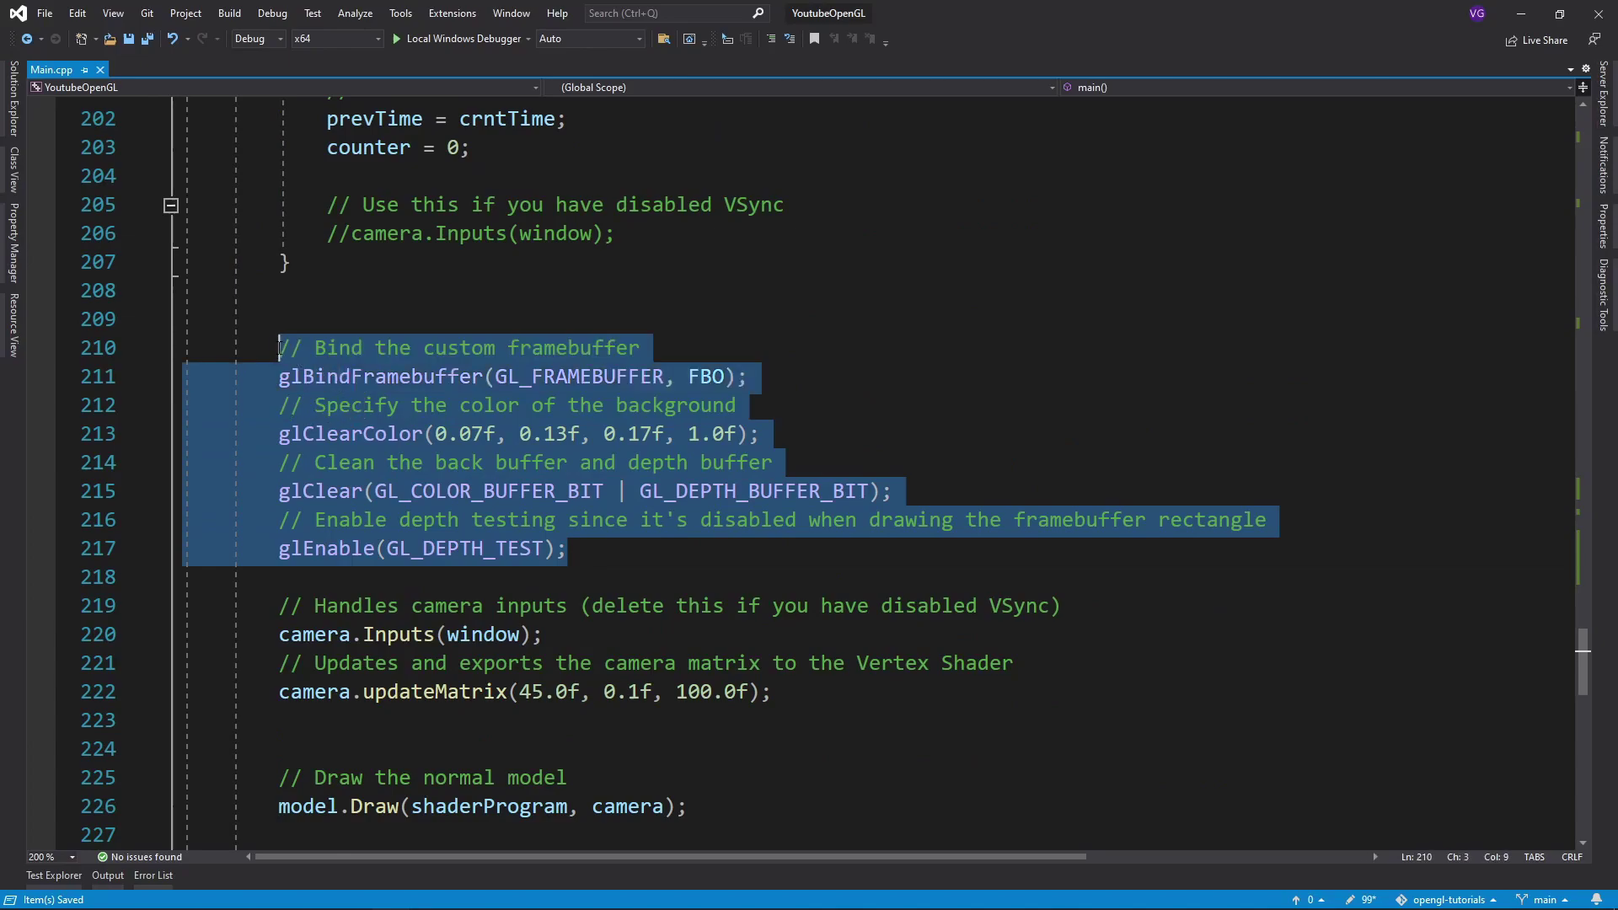
pyautogui.click(571, 547)
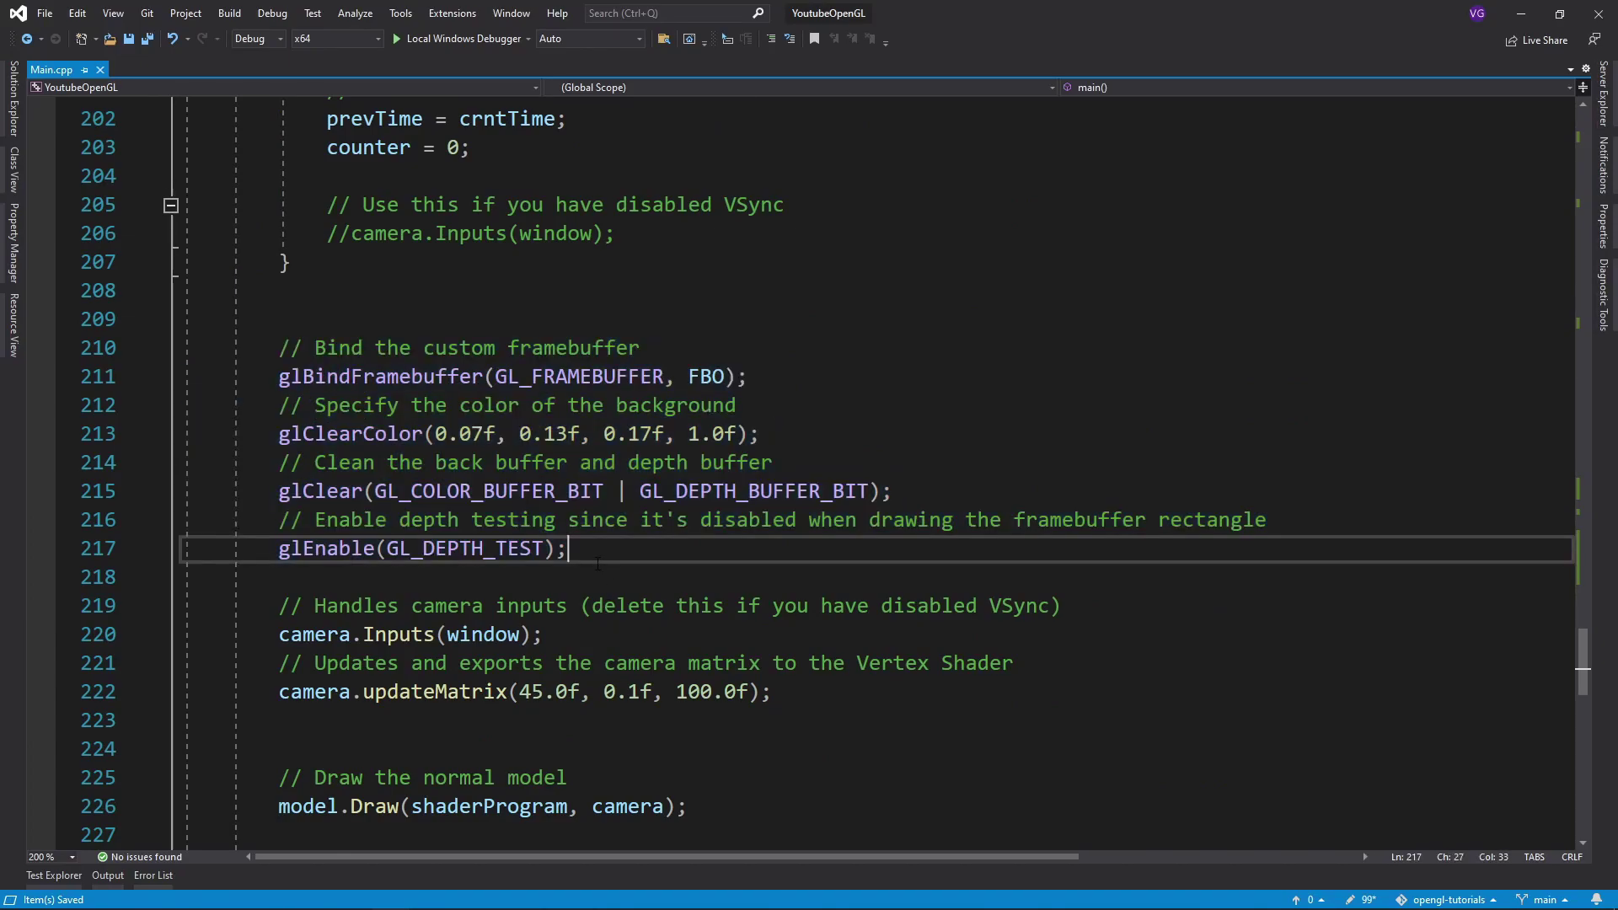
pyautogui.scroll(-3, 568, 506)
pyautogui.moveTo(689, 544); pyautogui.dragTo(279, 343)
pyautogui.scroll(-1, 380, 442)
pyautogui.click(689, 463)
pyautogui.scroll(-2, 322, 466)
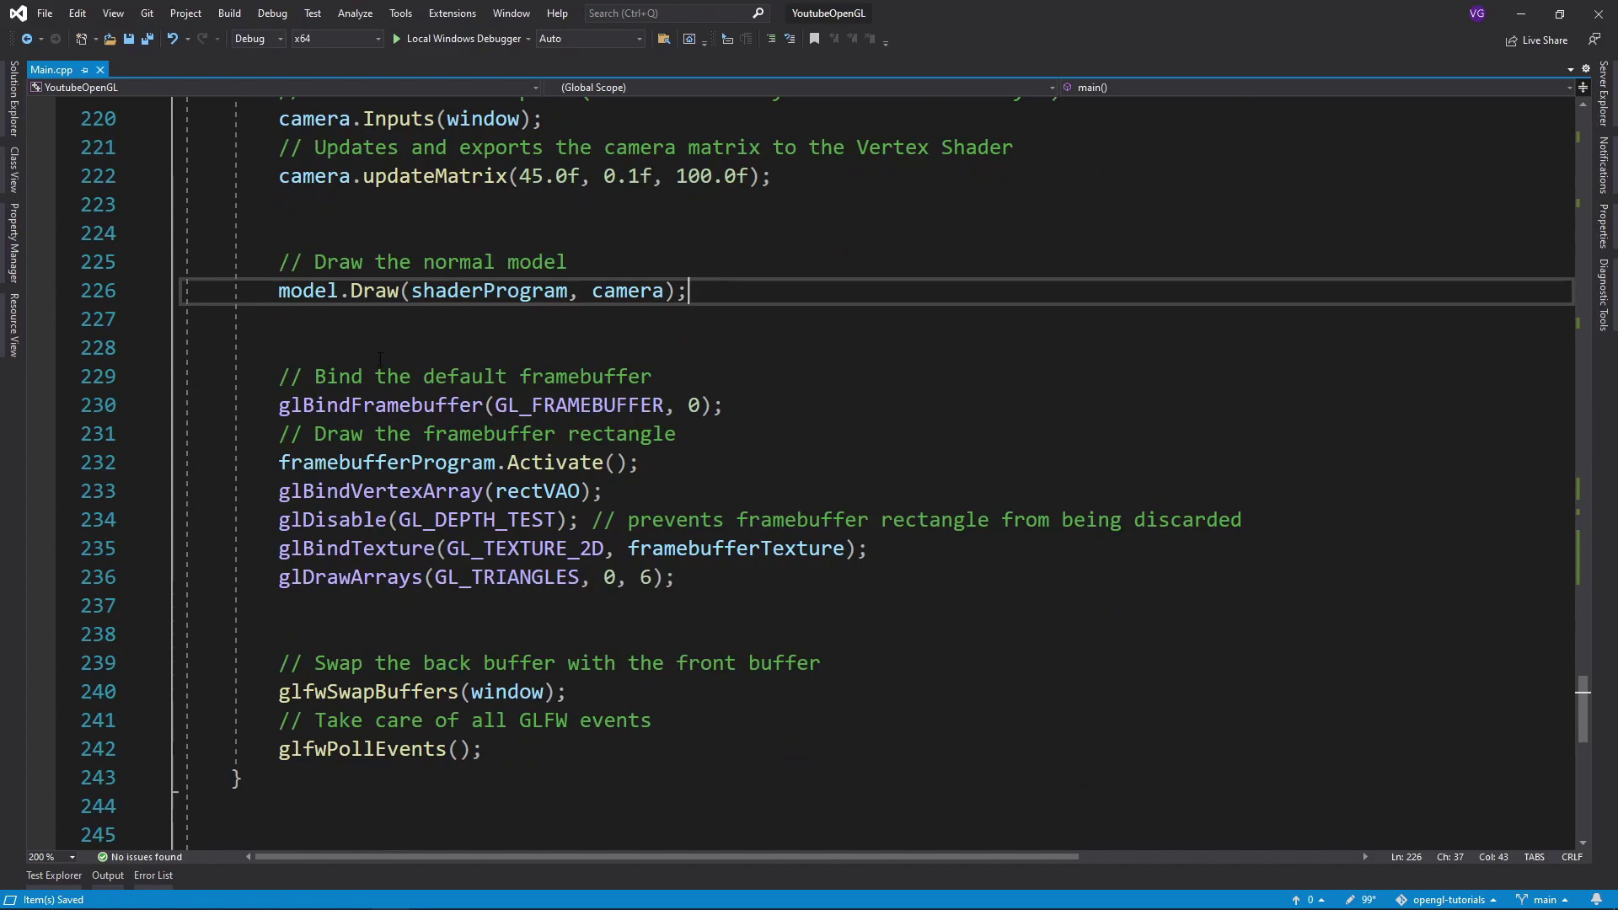
# Step: After model.Draw, bind FBO for reading and postProcessingFBO for drawing, then begin glBlitFramebuffer
pyautogui.press('Return')
pyautogui.press('Return')
pyautogui.press('Return')
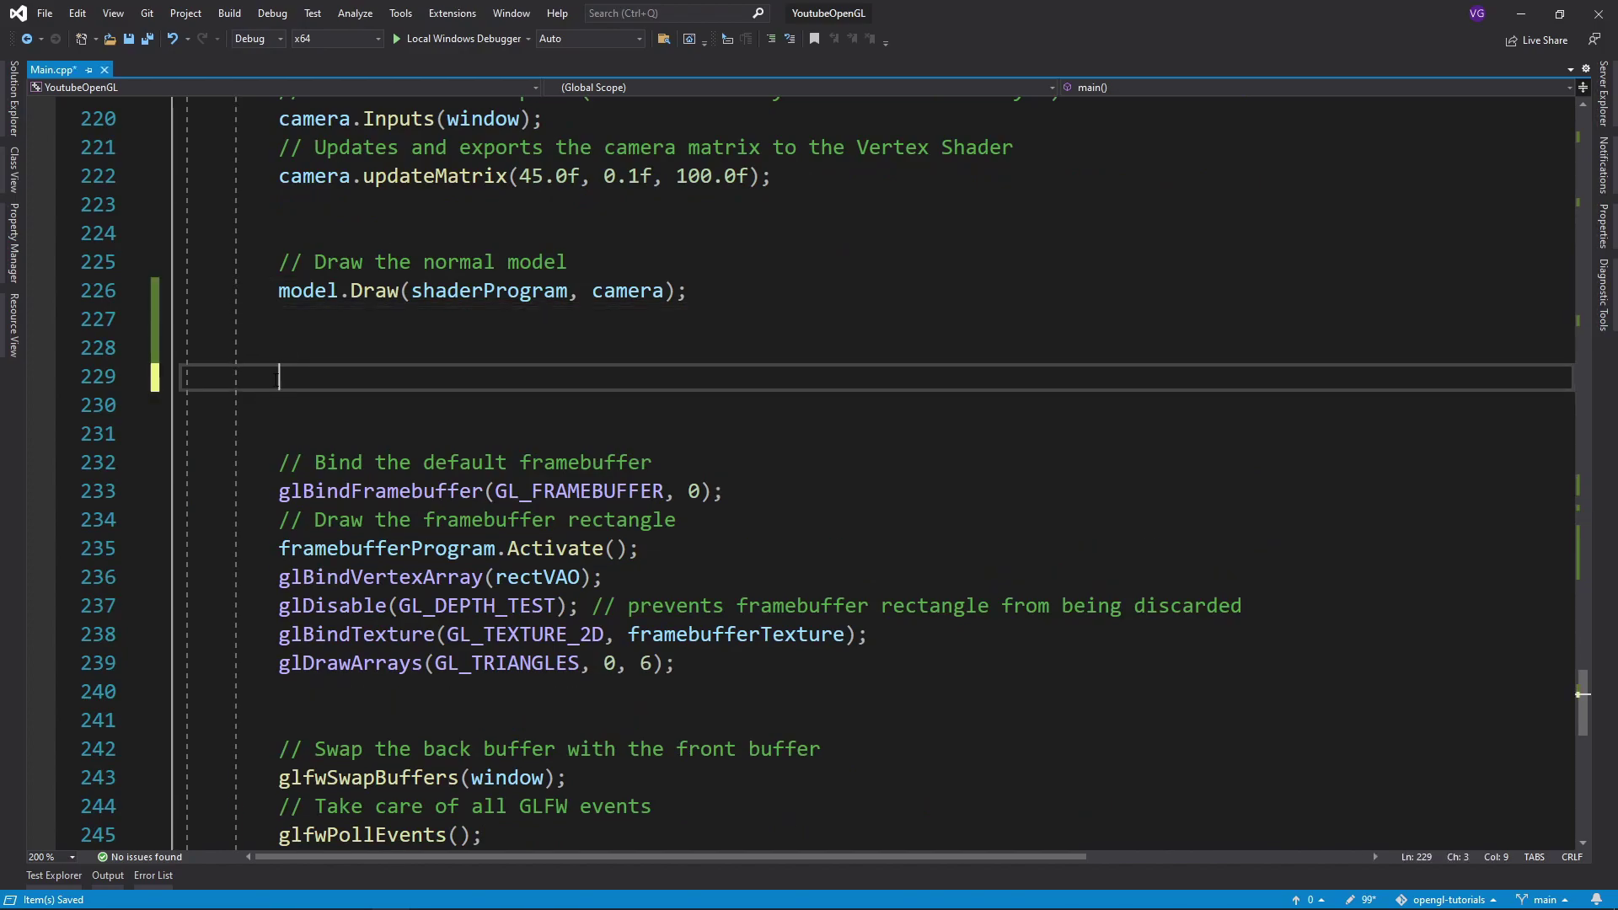
pyautogui.write('glBindFramebuffer(GL')
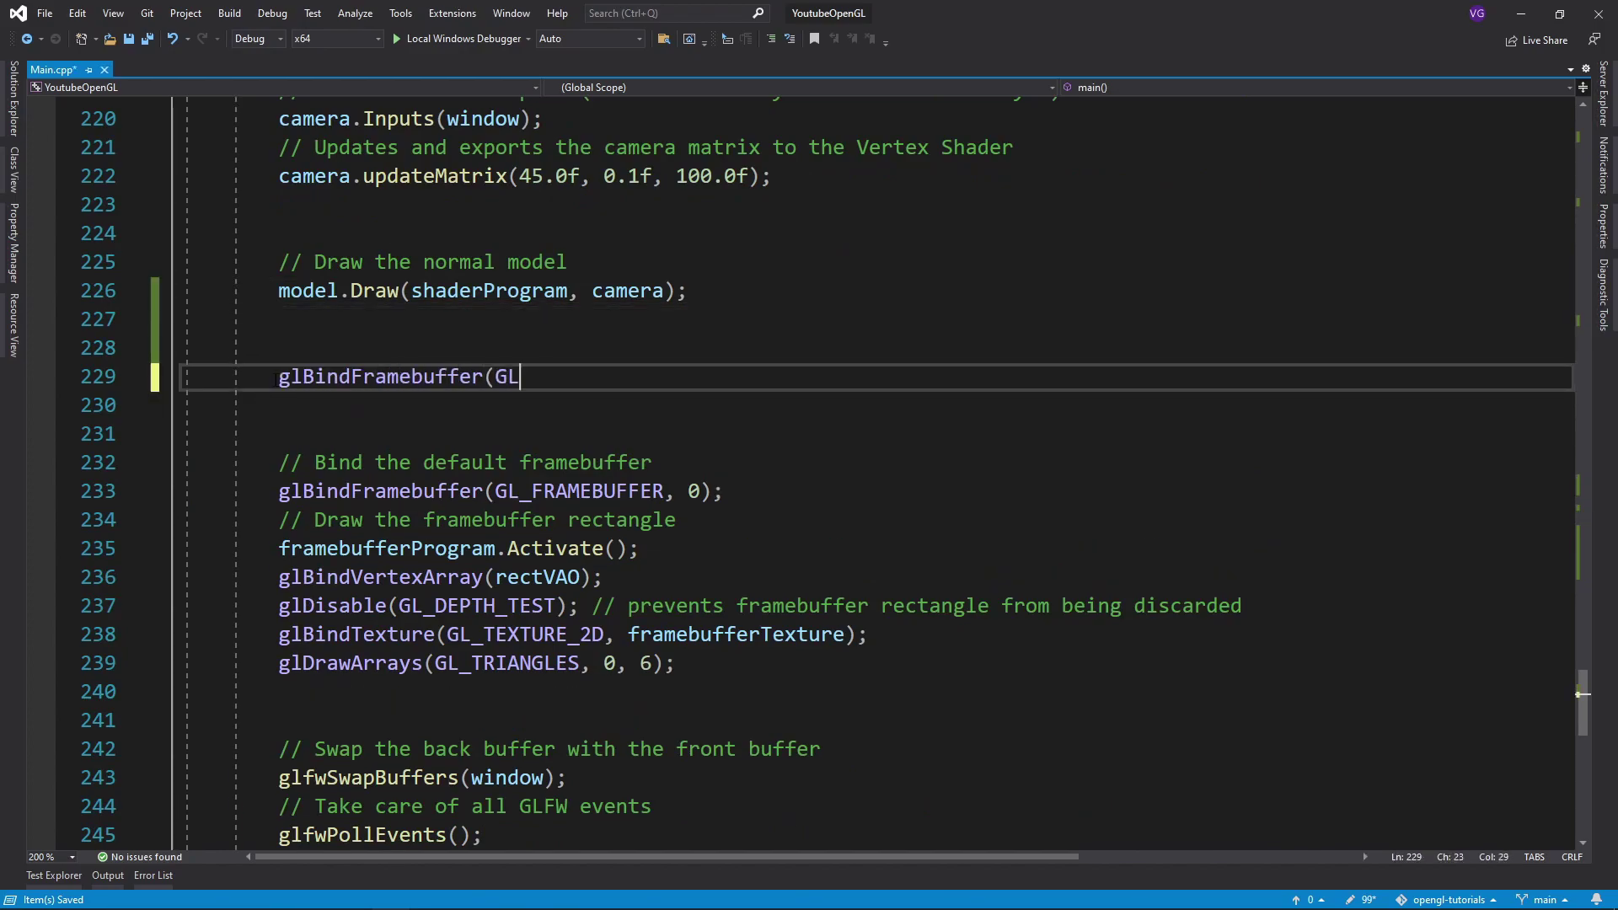
pyautogui.write('_READ_FRAMEBUFFER, FBO);')
pyautogui.press('Return')
pyautogui.write('glBindFramebuffer(GL_DRAW_FRAMEBUFFER, postProcessi')
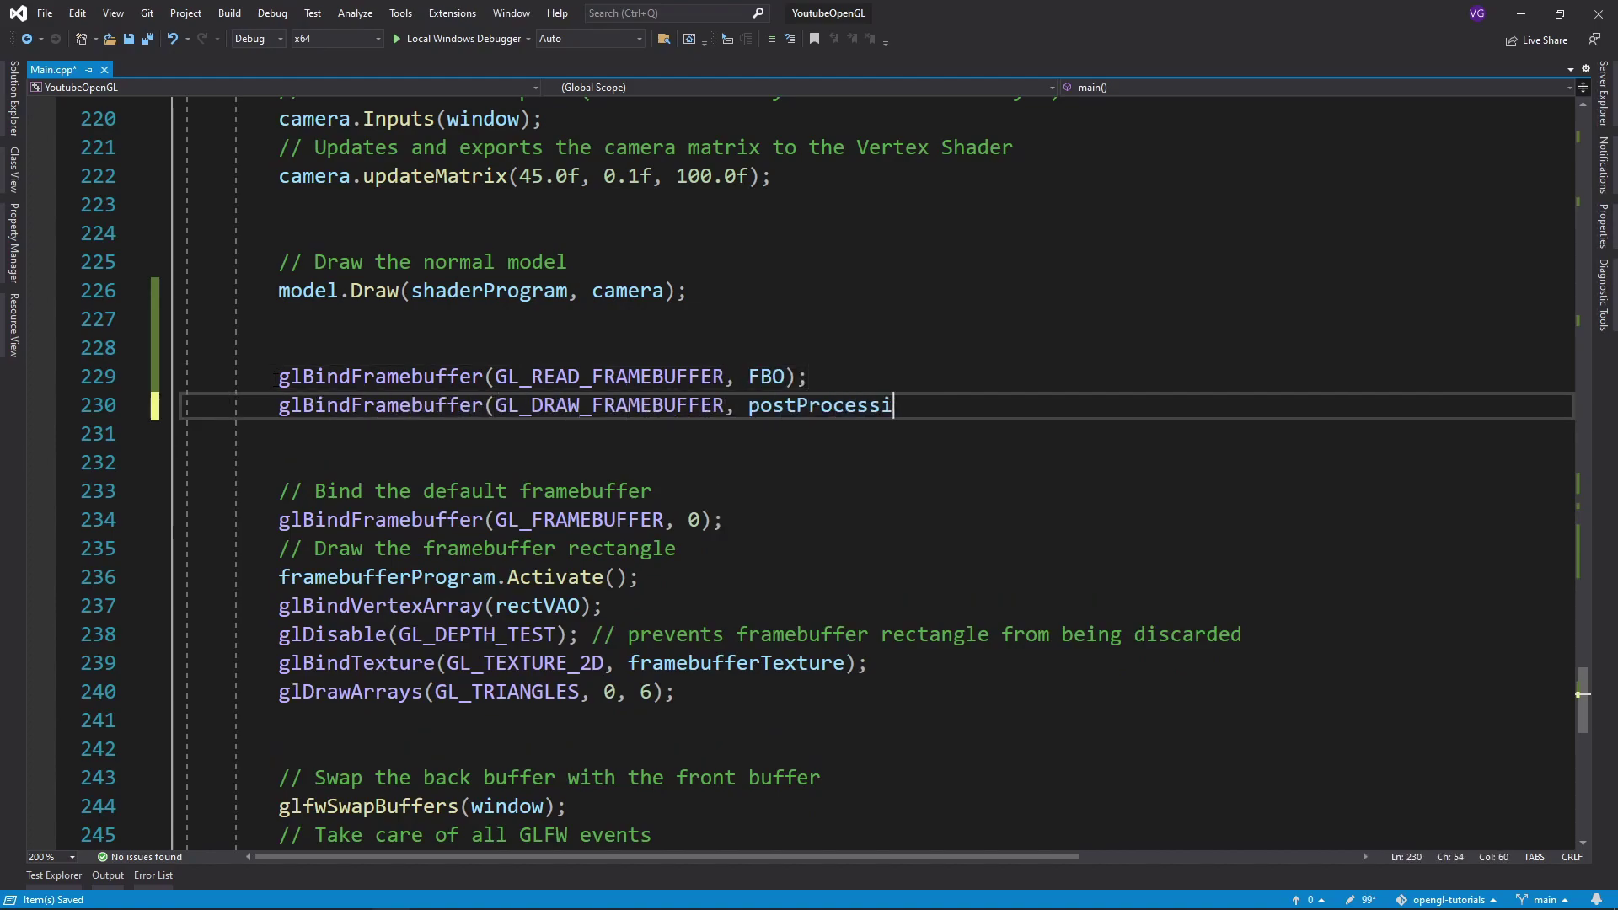
pyautogui.write('ngFBO);')
pyautogui.press('Return')
pyautogui.write('glBlitFramebuffer(0, 0, width, height, 0, 0, width, hei')
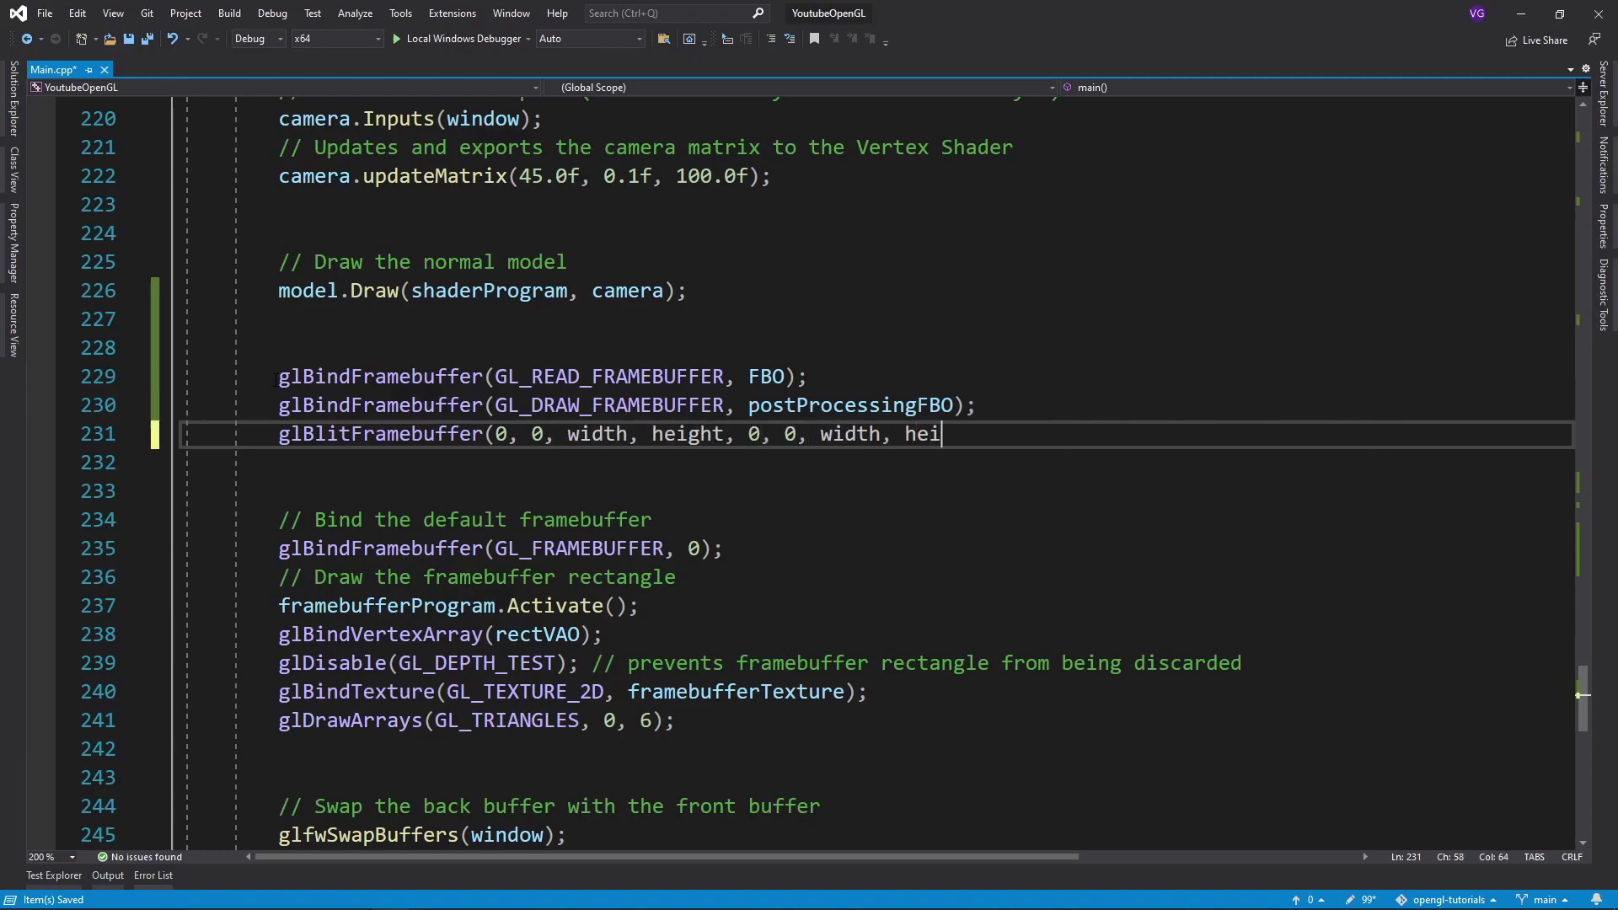
pyautogui.write('FFER_BIT, GL_NEAREST);')
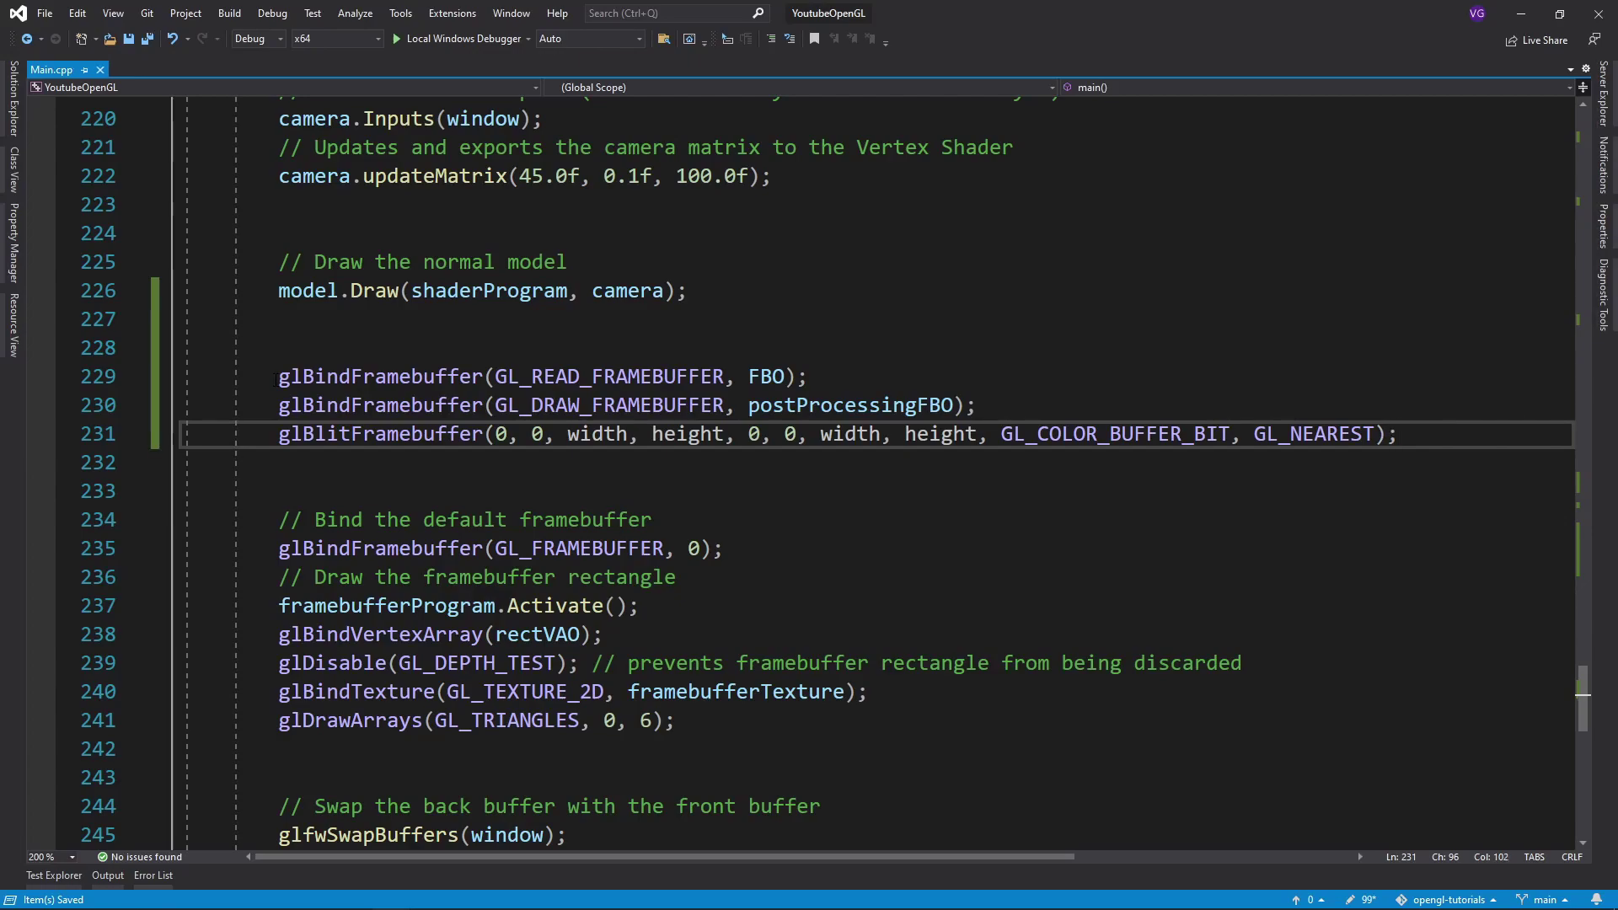
# Step: Bind postProcessingTexture instead of framebufferTexture for the screen quad, then build and run
pyautogui.moveTo(183, 548); pyautogui.dragTo(676, 721)
pyautogui.click(676, 722)
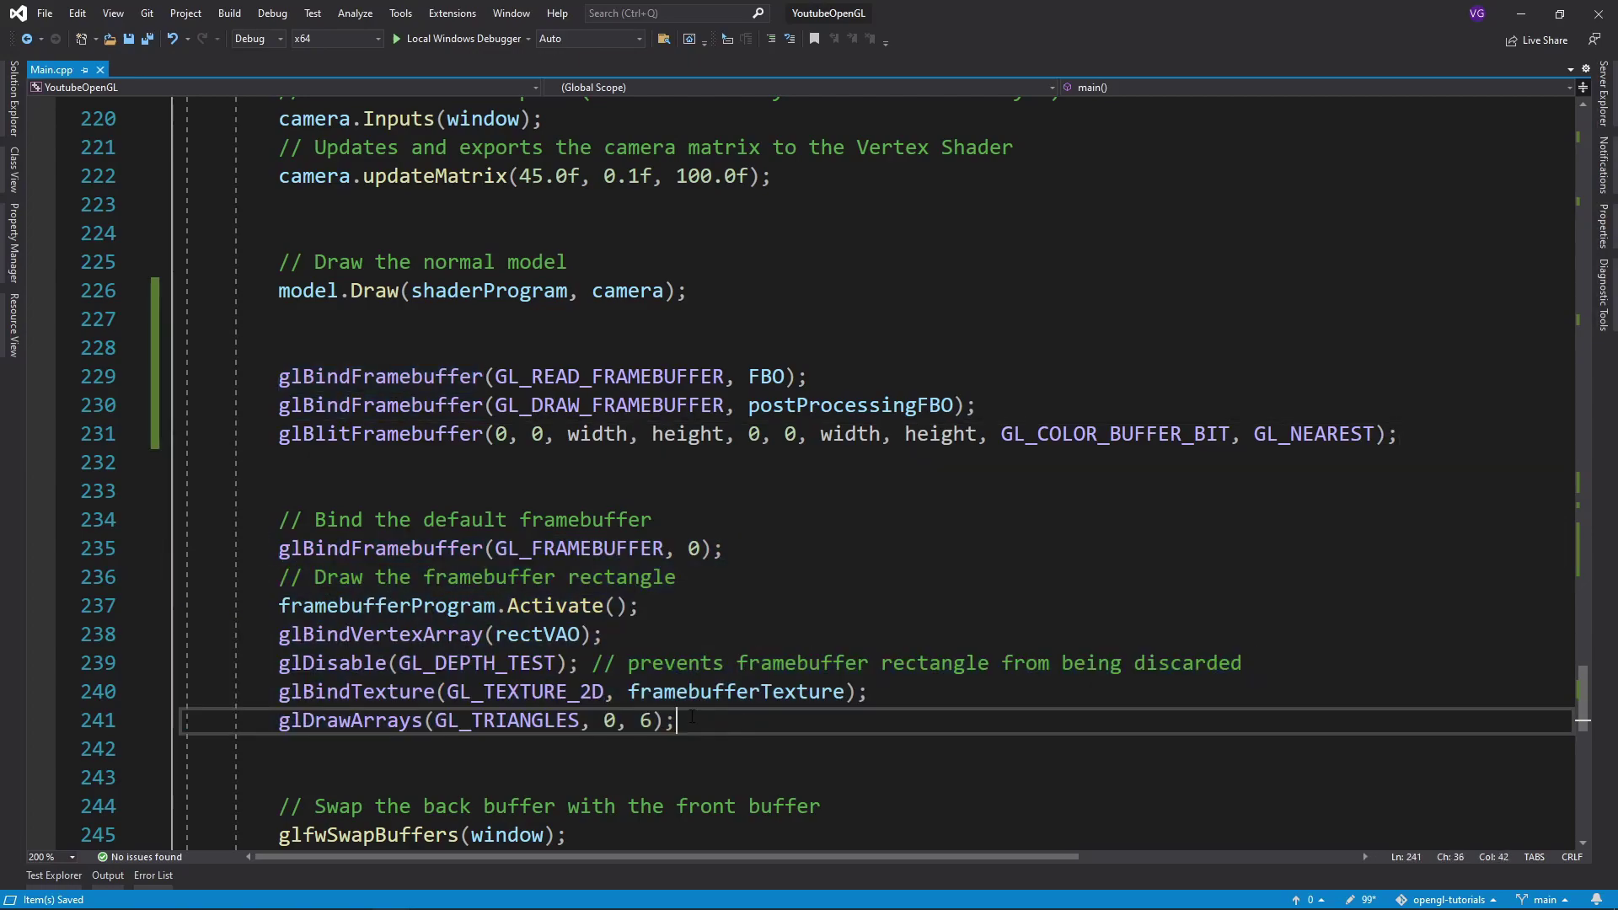
pyautogui.doubleClick(728, 692)
pyautogui.write('post')
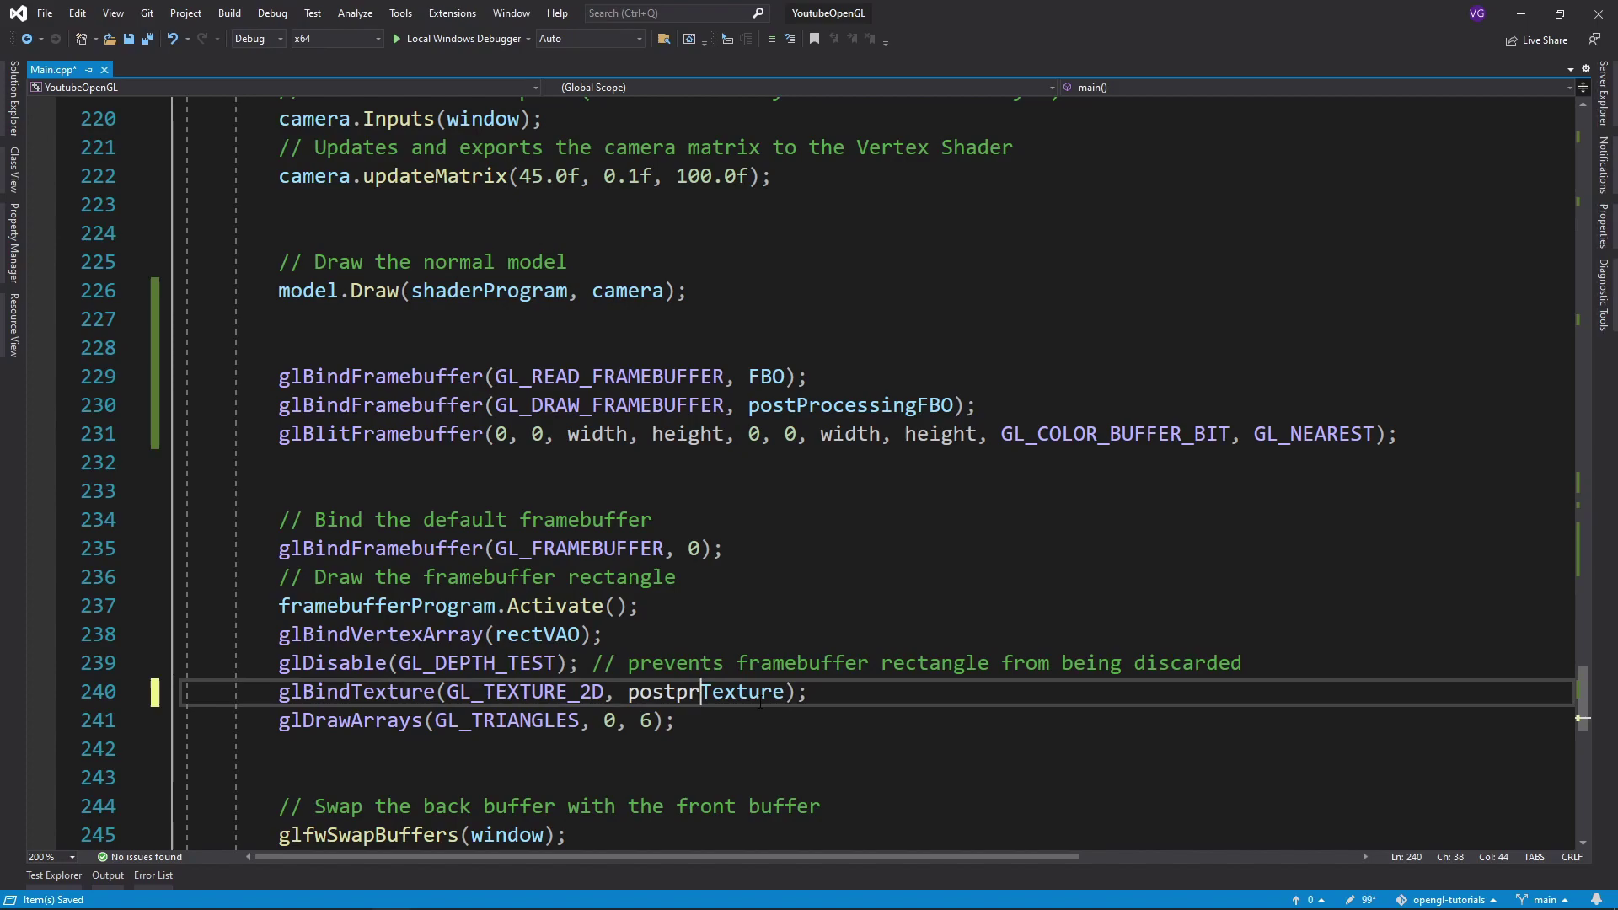
pyautogui.write('Processing')
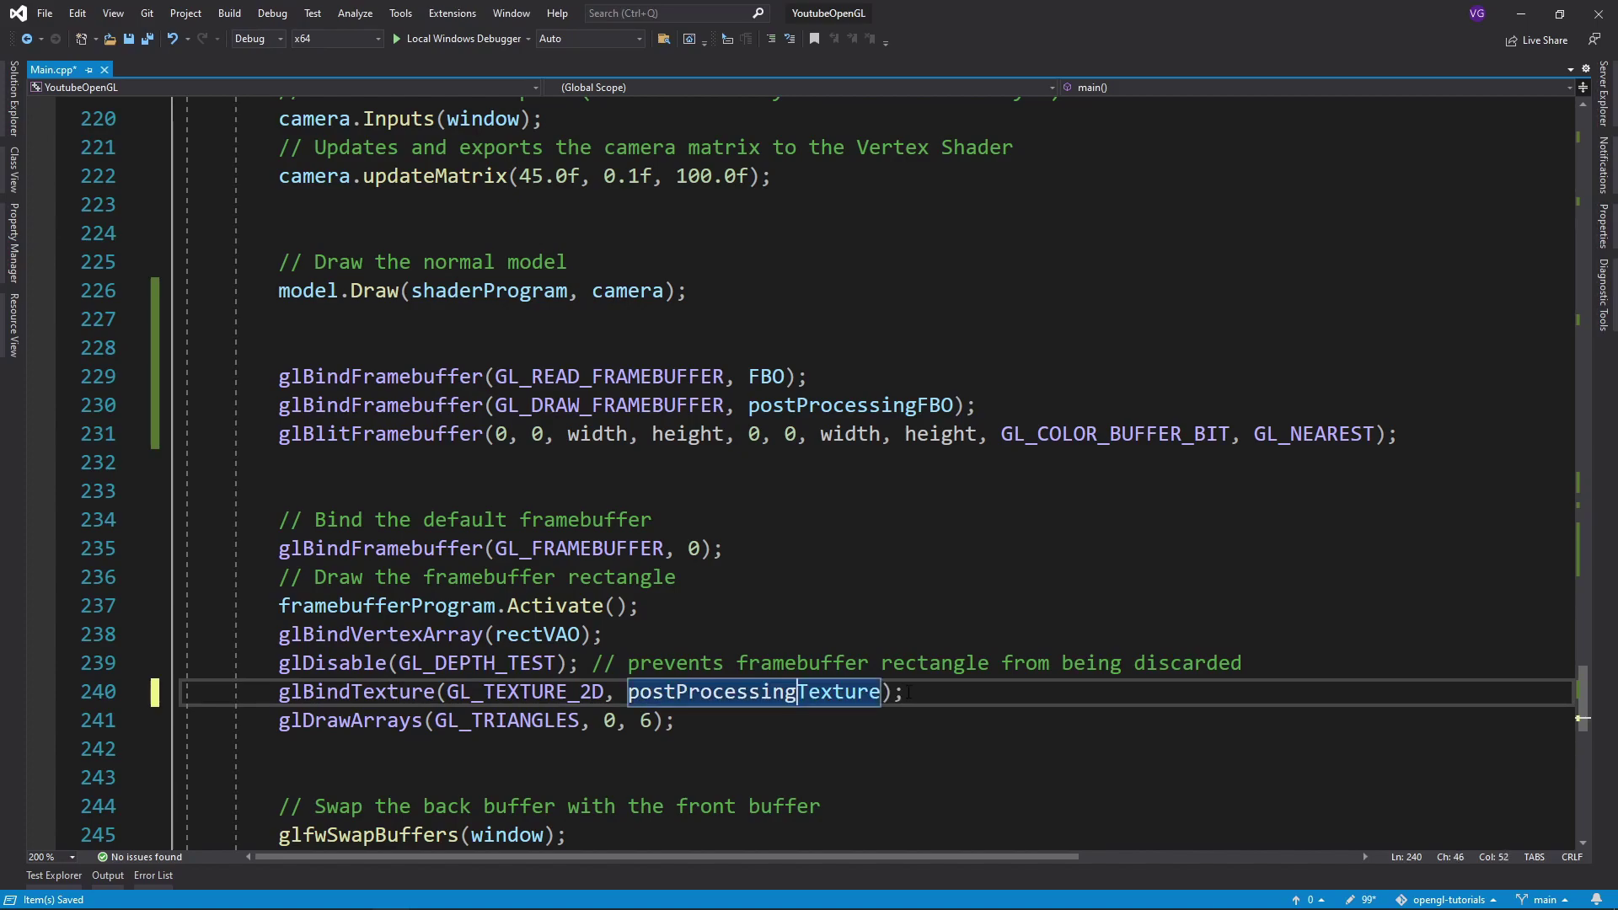
pyautogui.click(905, 691)
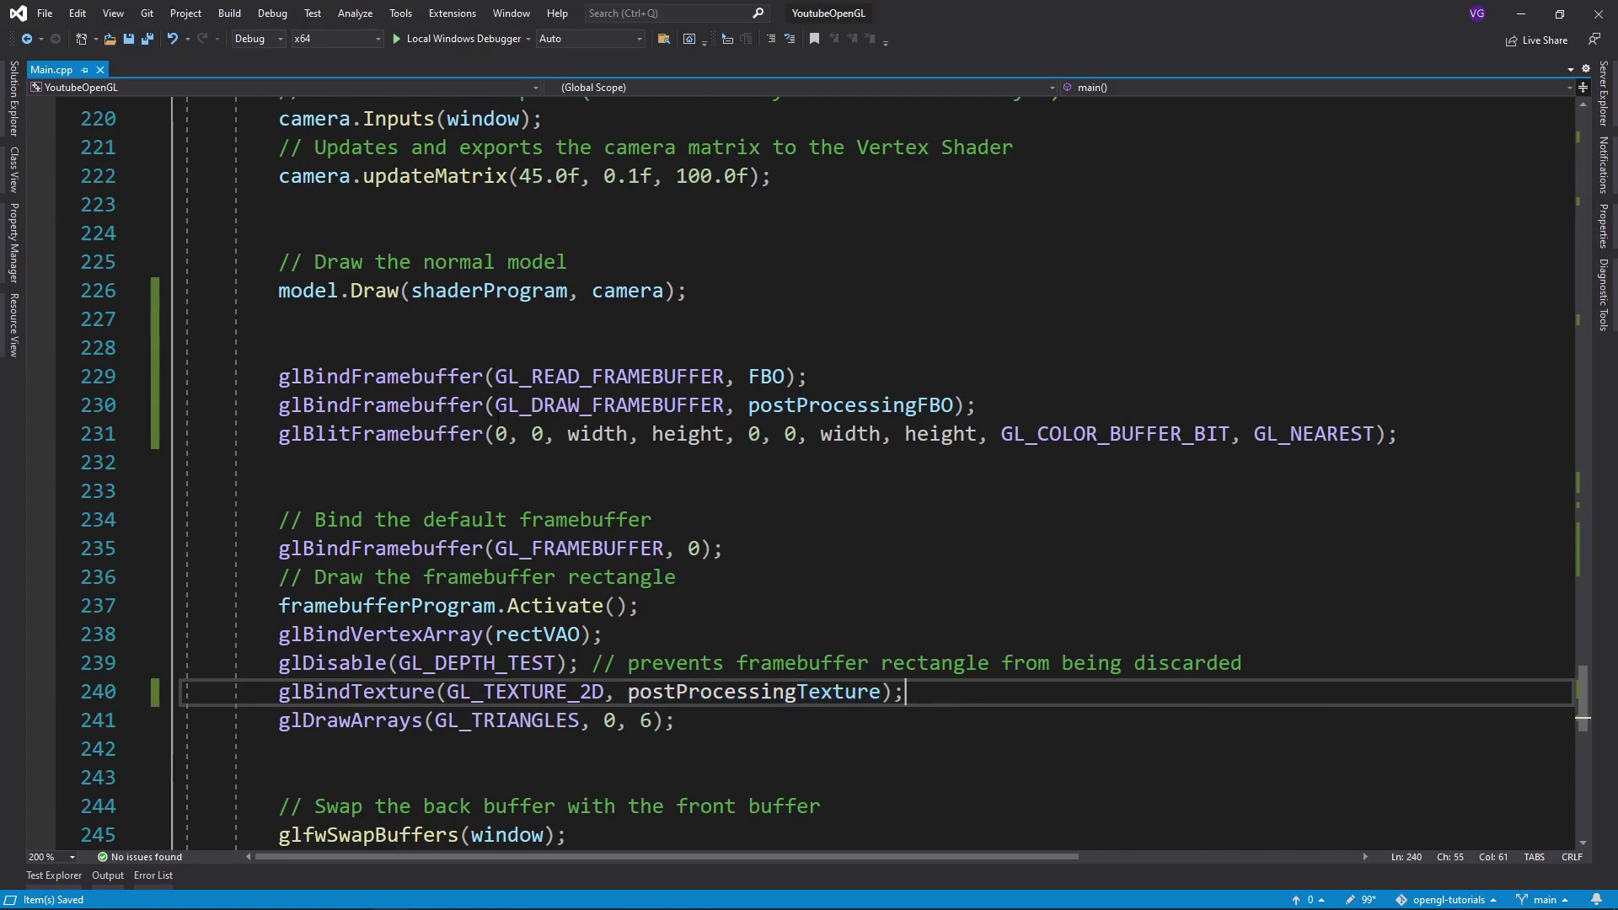
pyautogui.press('F5')
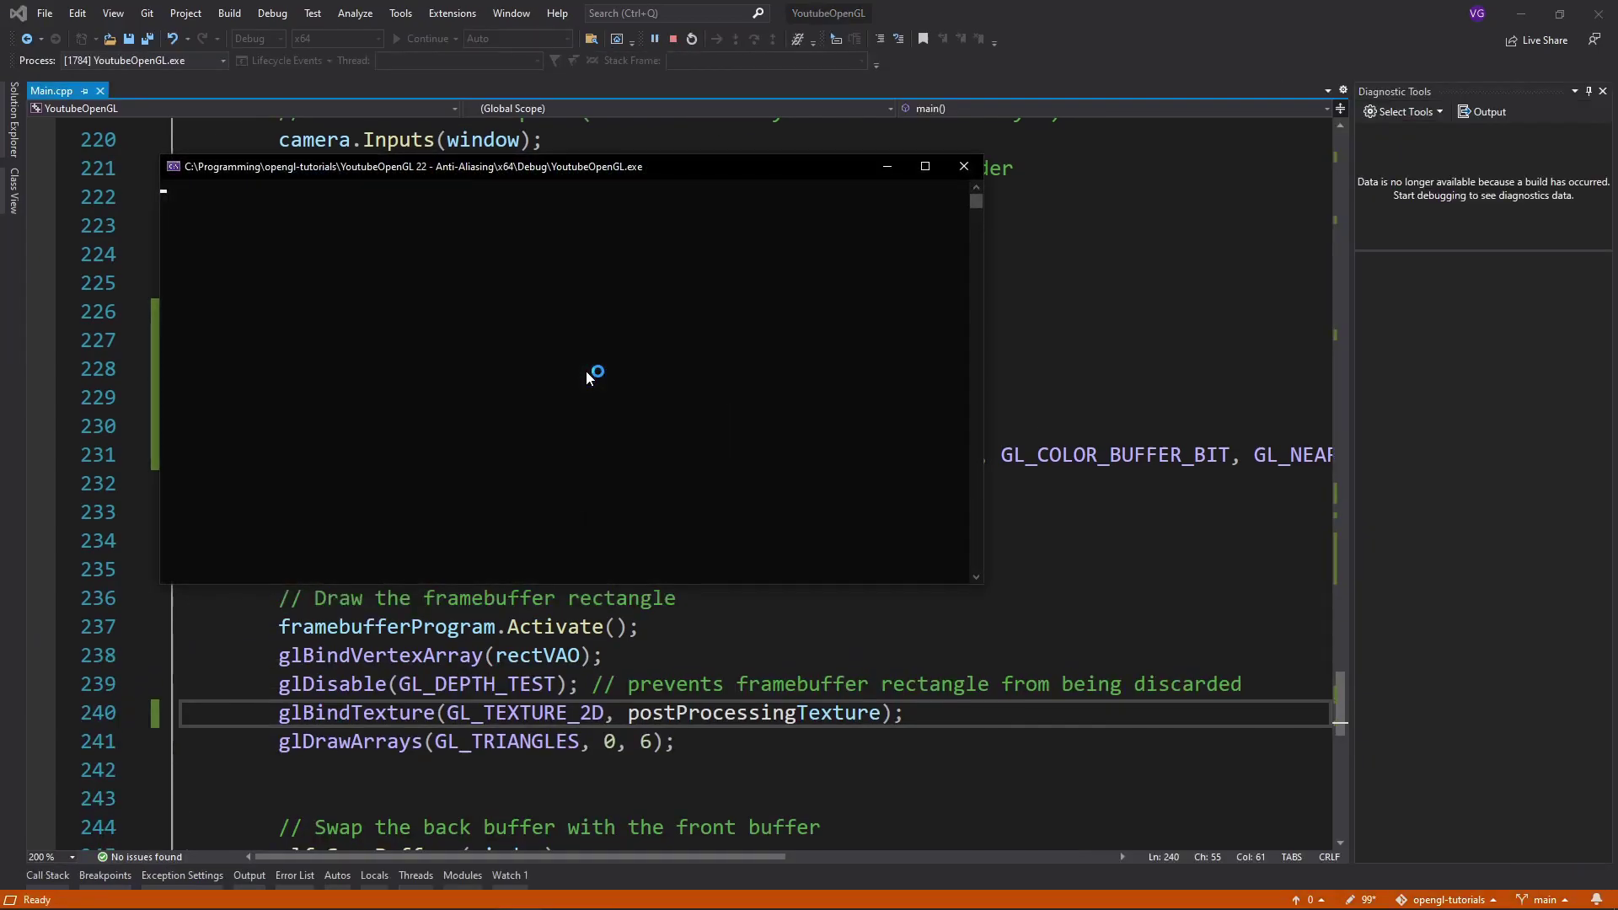
# Step: Fly the camera over the crow's upper body, grey blade and orange clawed foot
pyautogui.press('s')
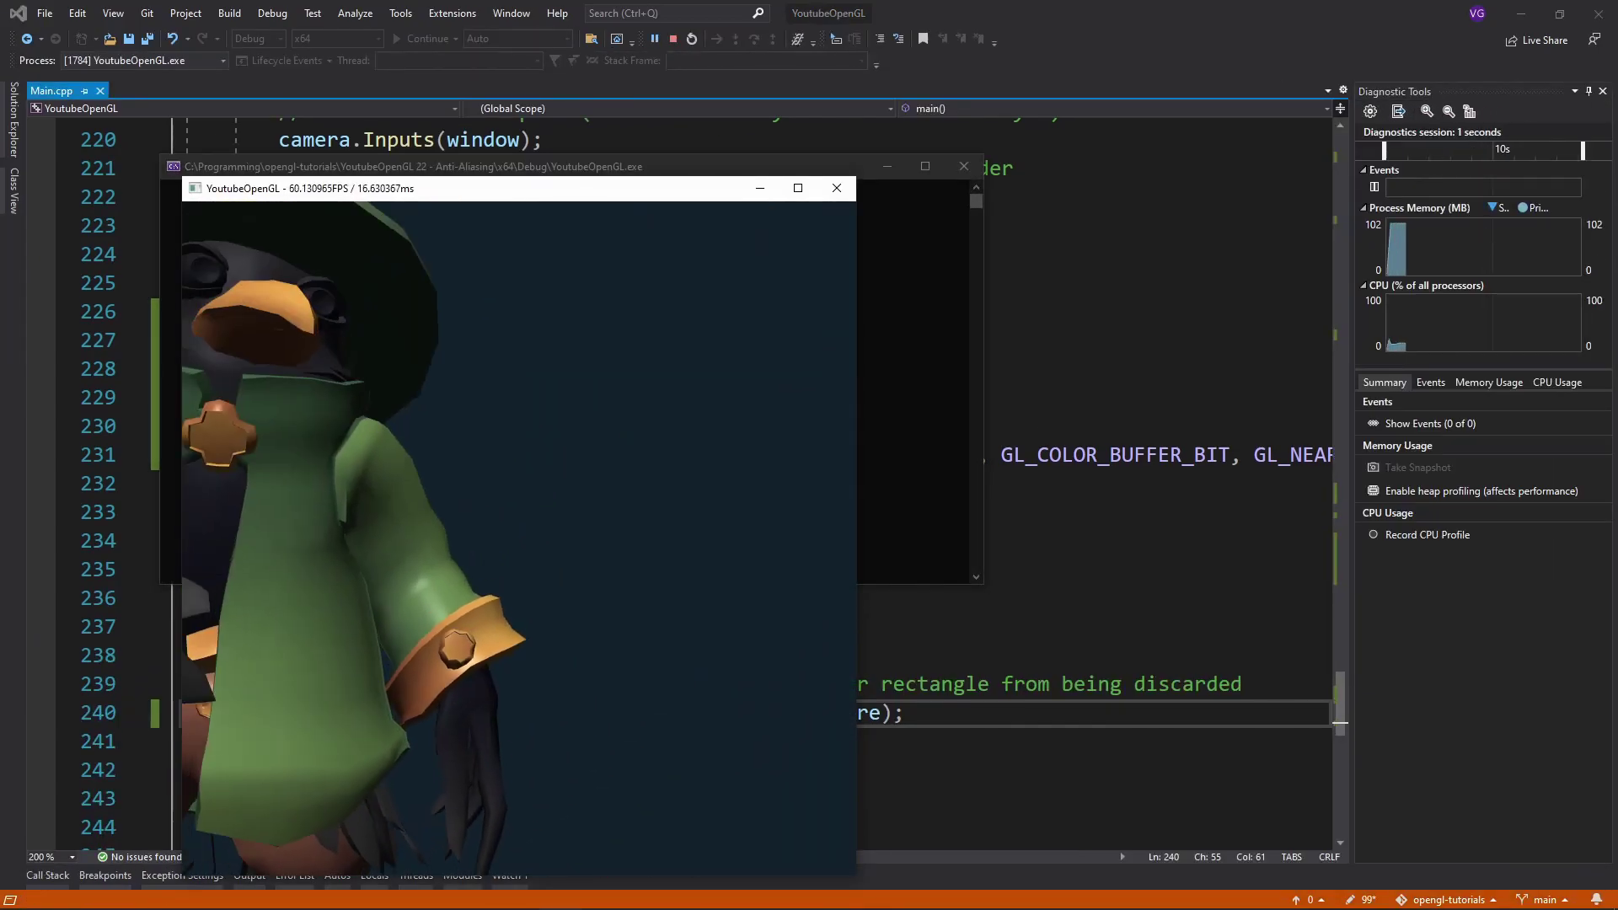
pyautogui.press('d')
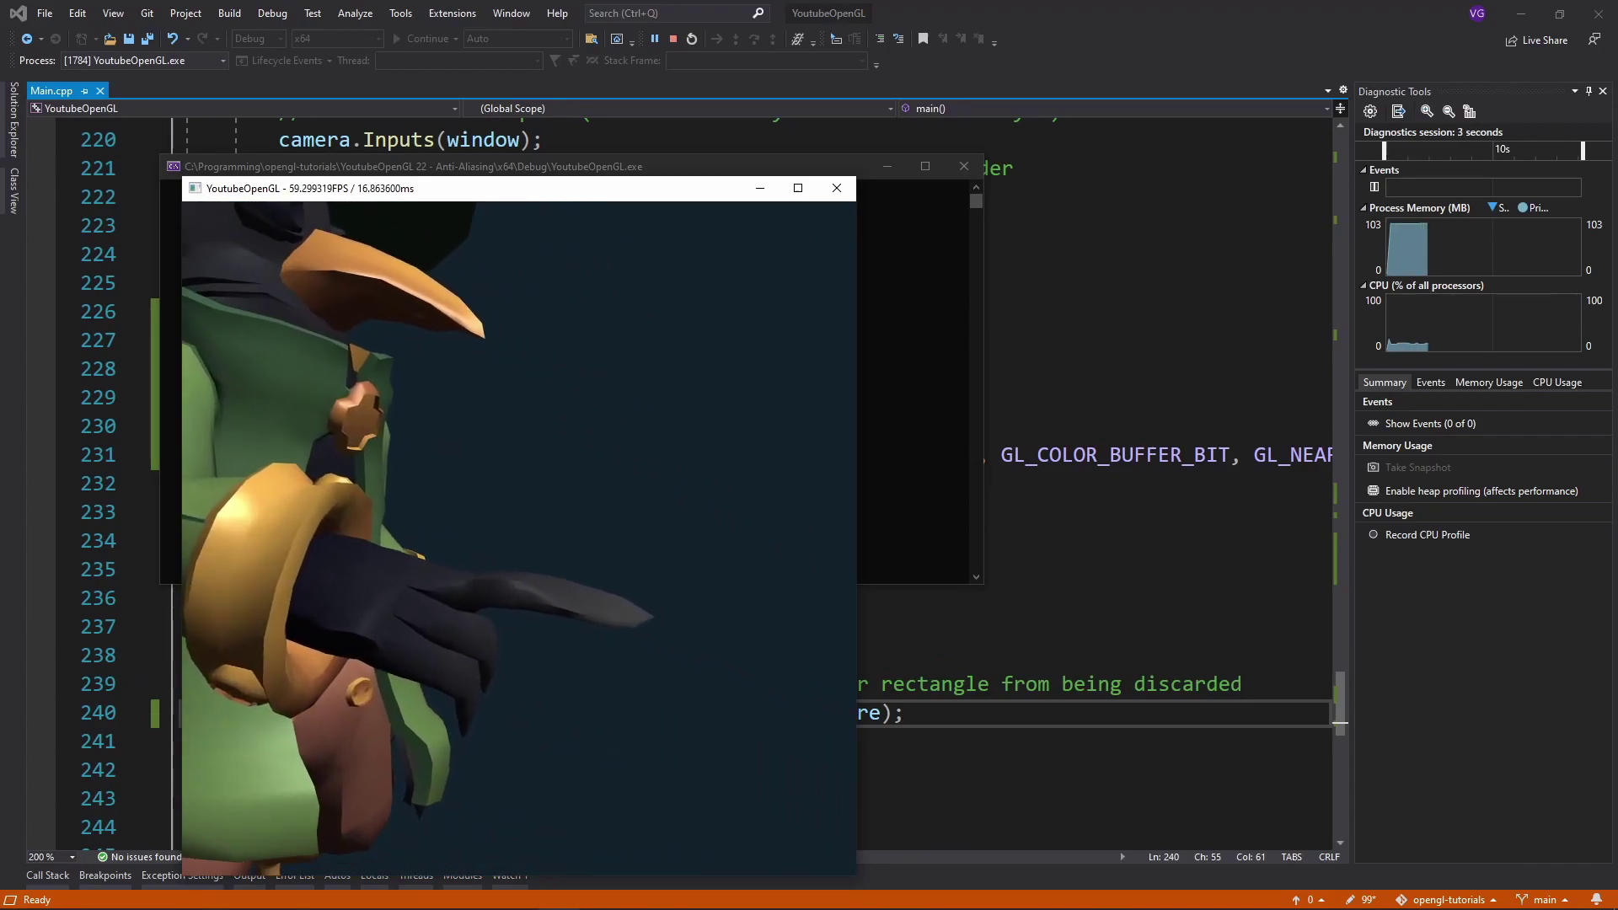
pyautogui.press('w')
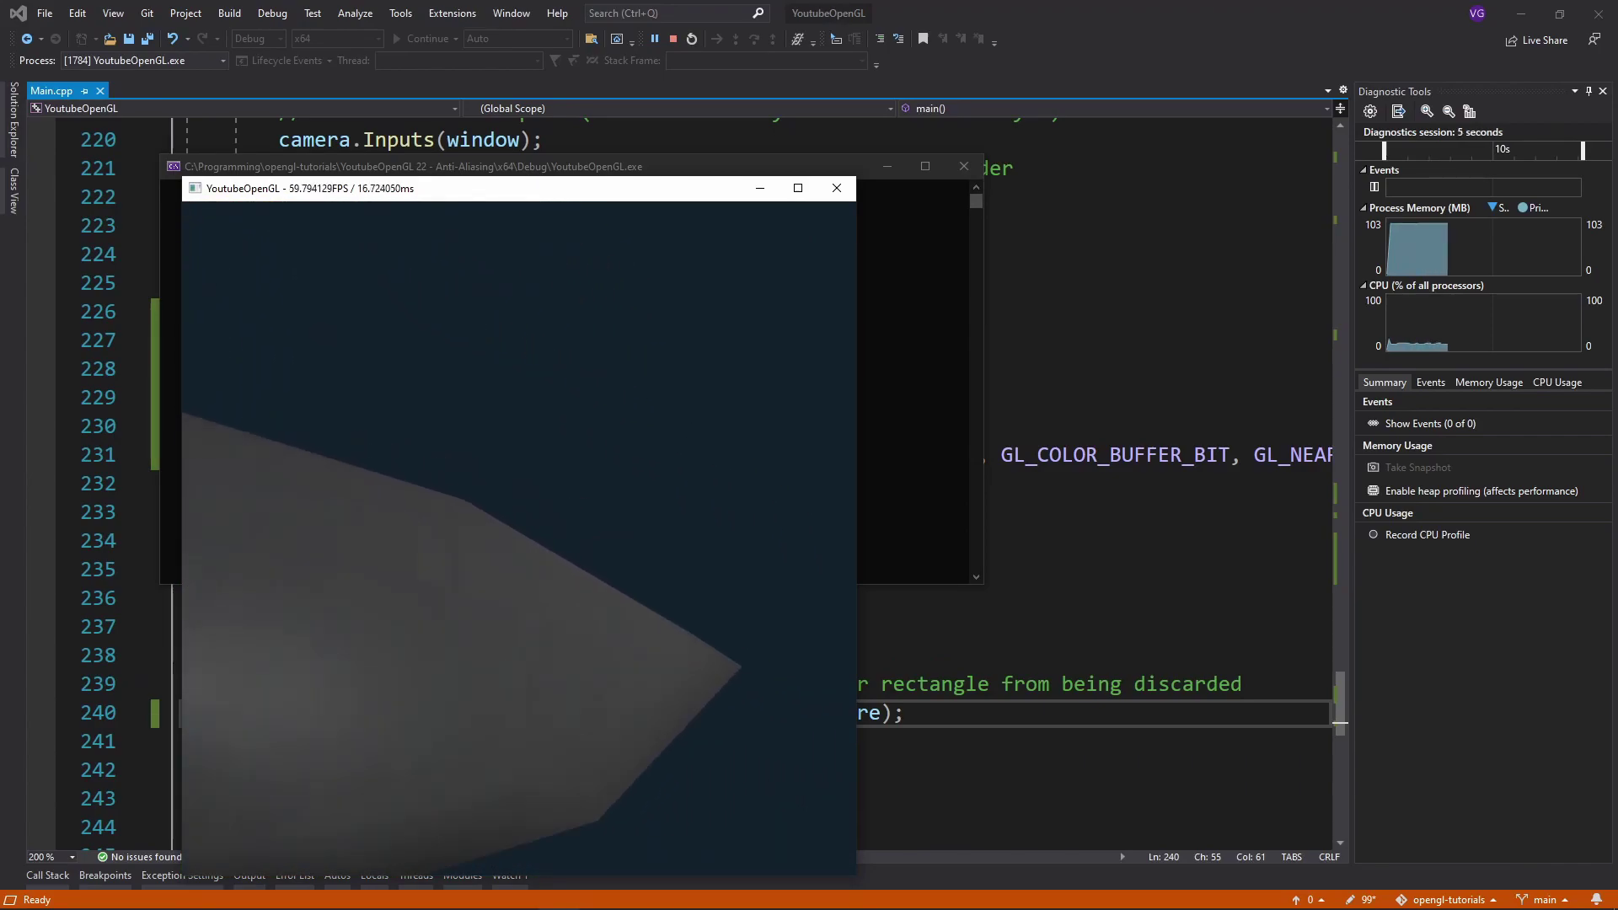
pyautogui.press('a')
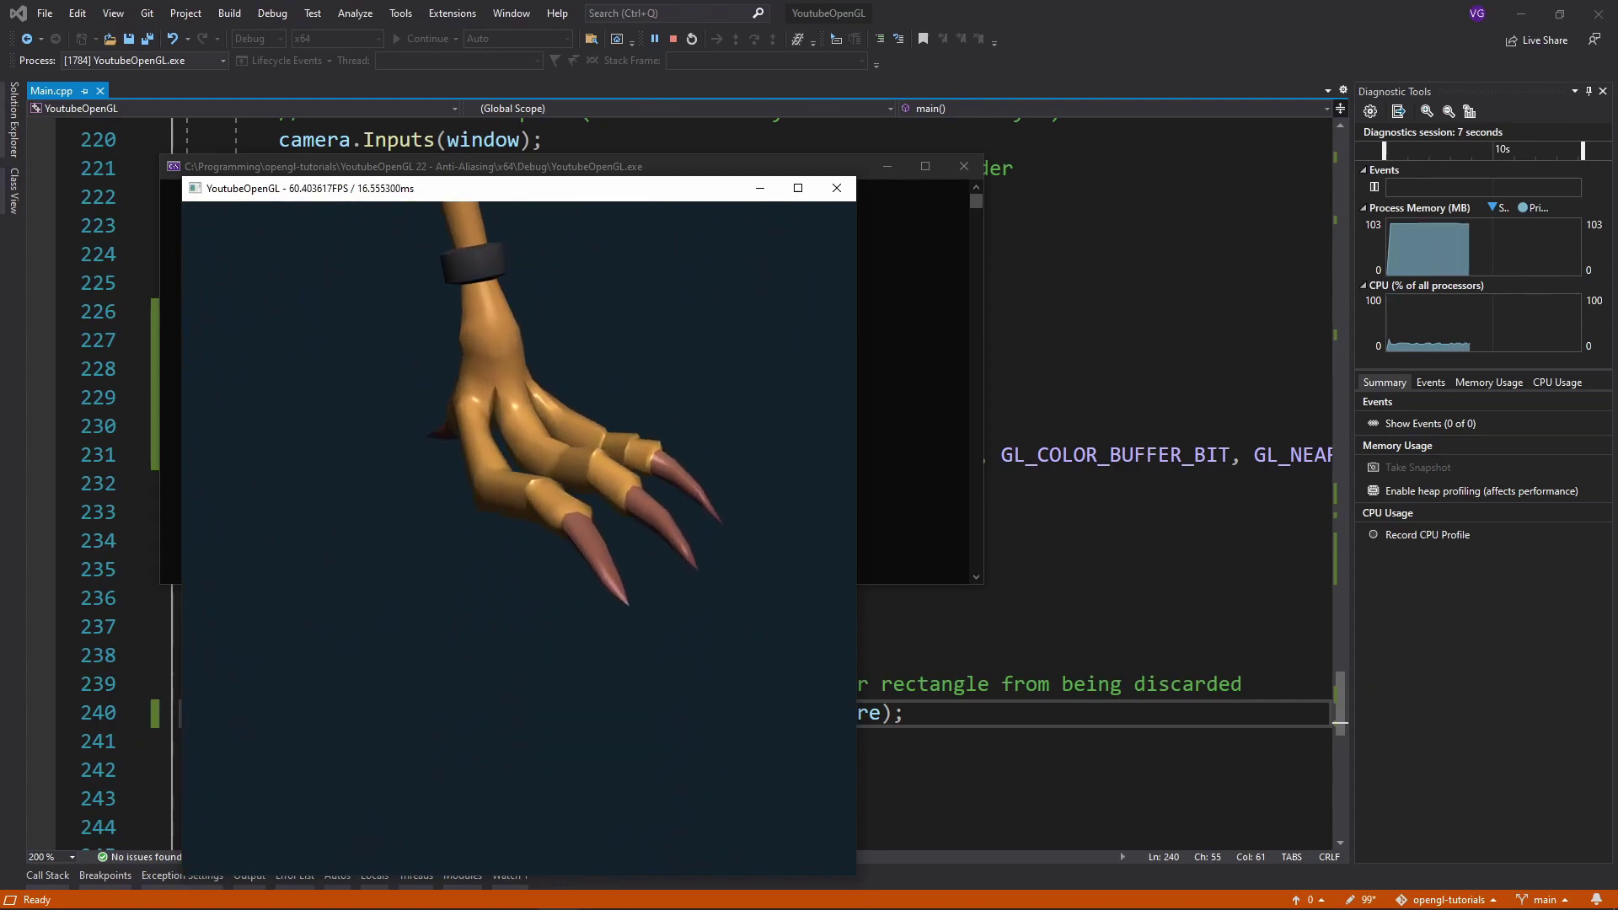
pyautogui.press('w')
pyautogui.press('s')
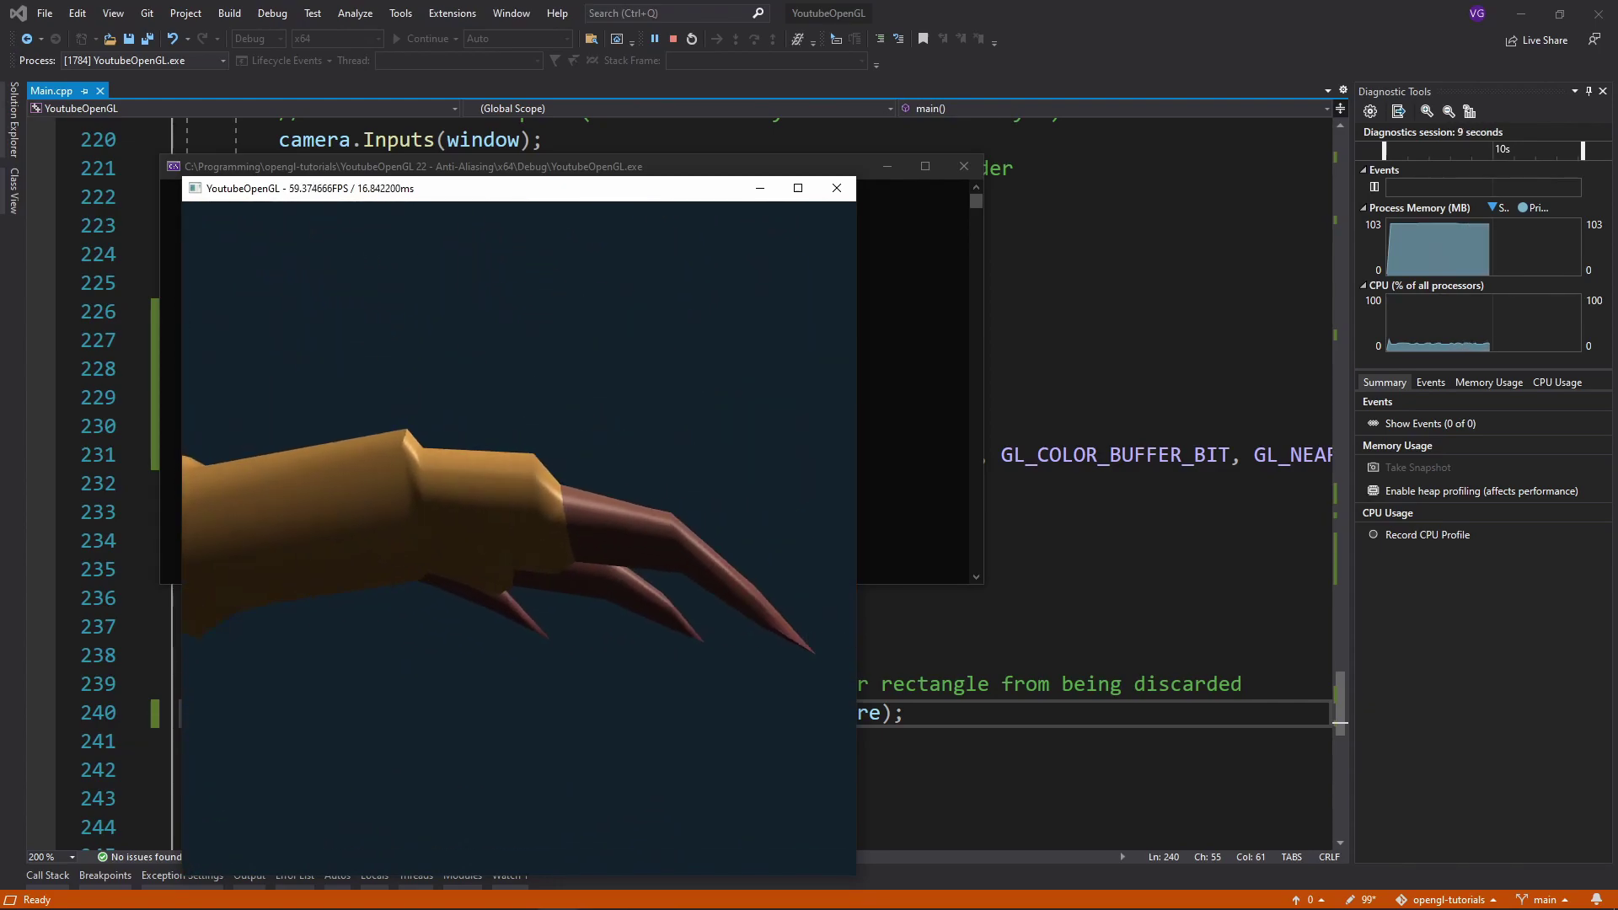
pyautogui.press('a')
pyautogui.press('w')
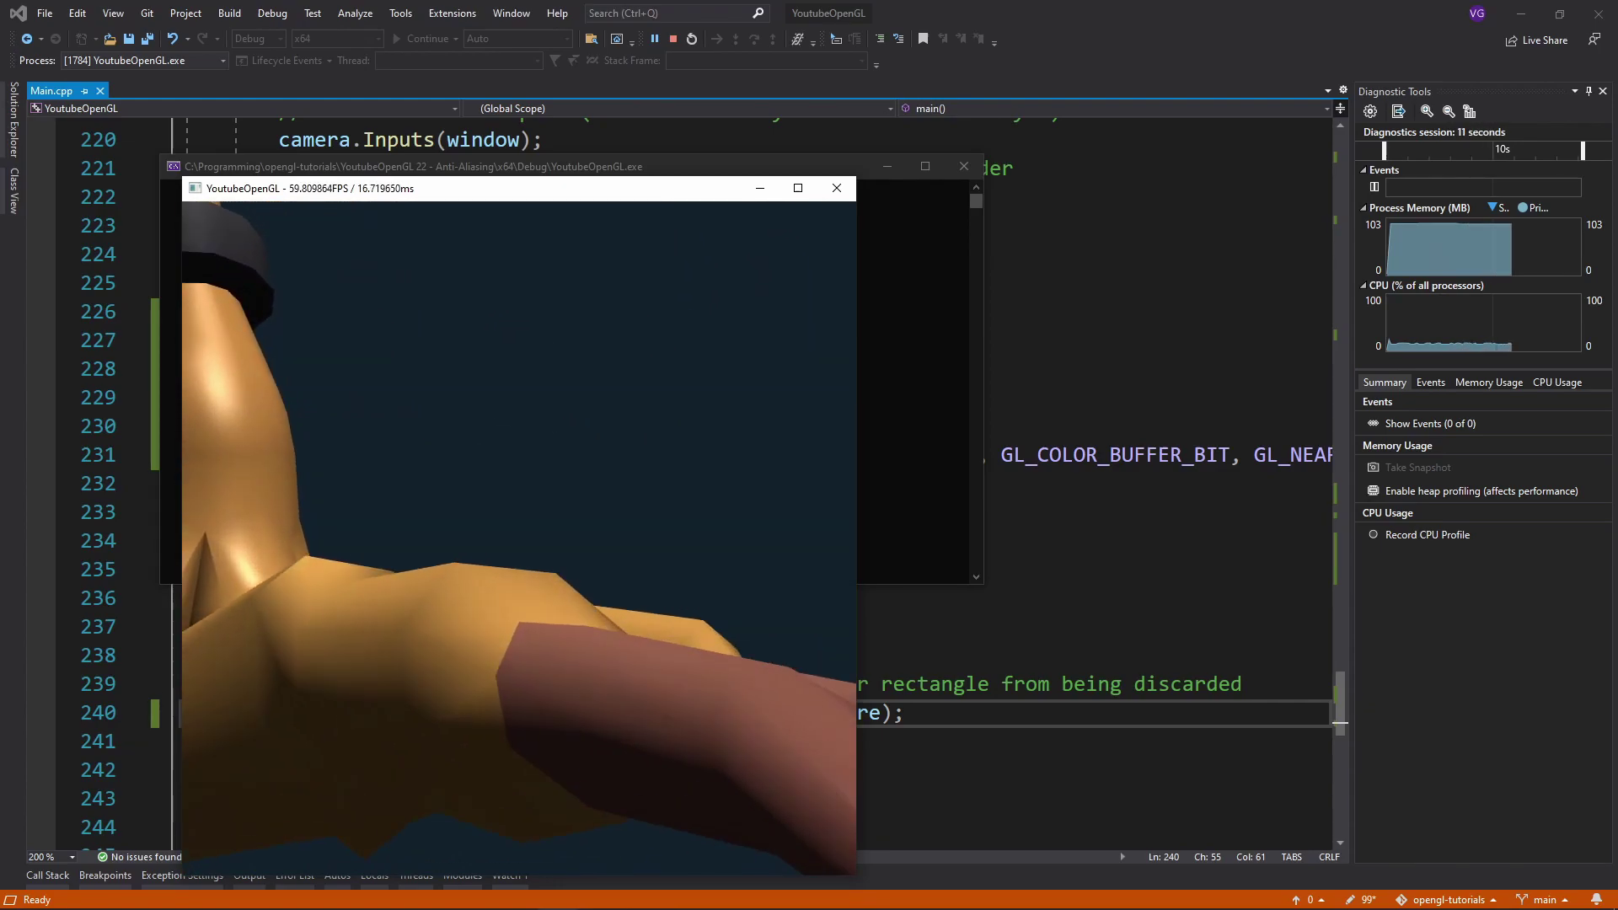
pyautogui.press('space')
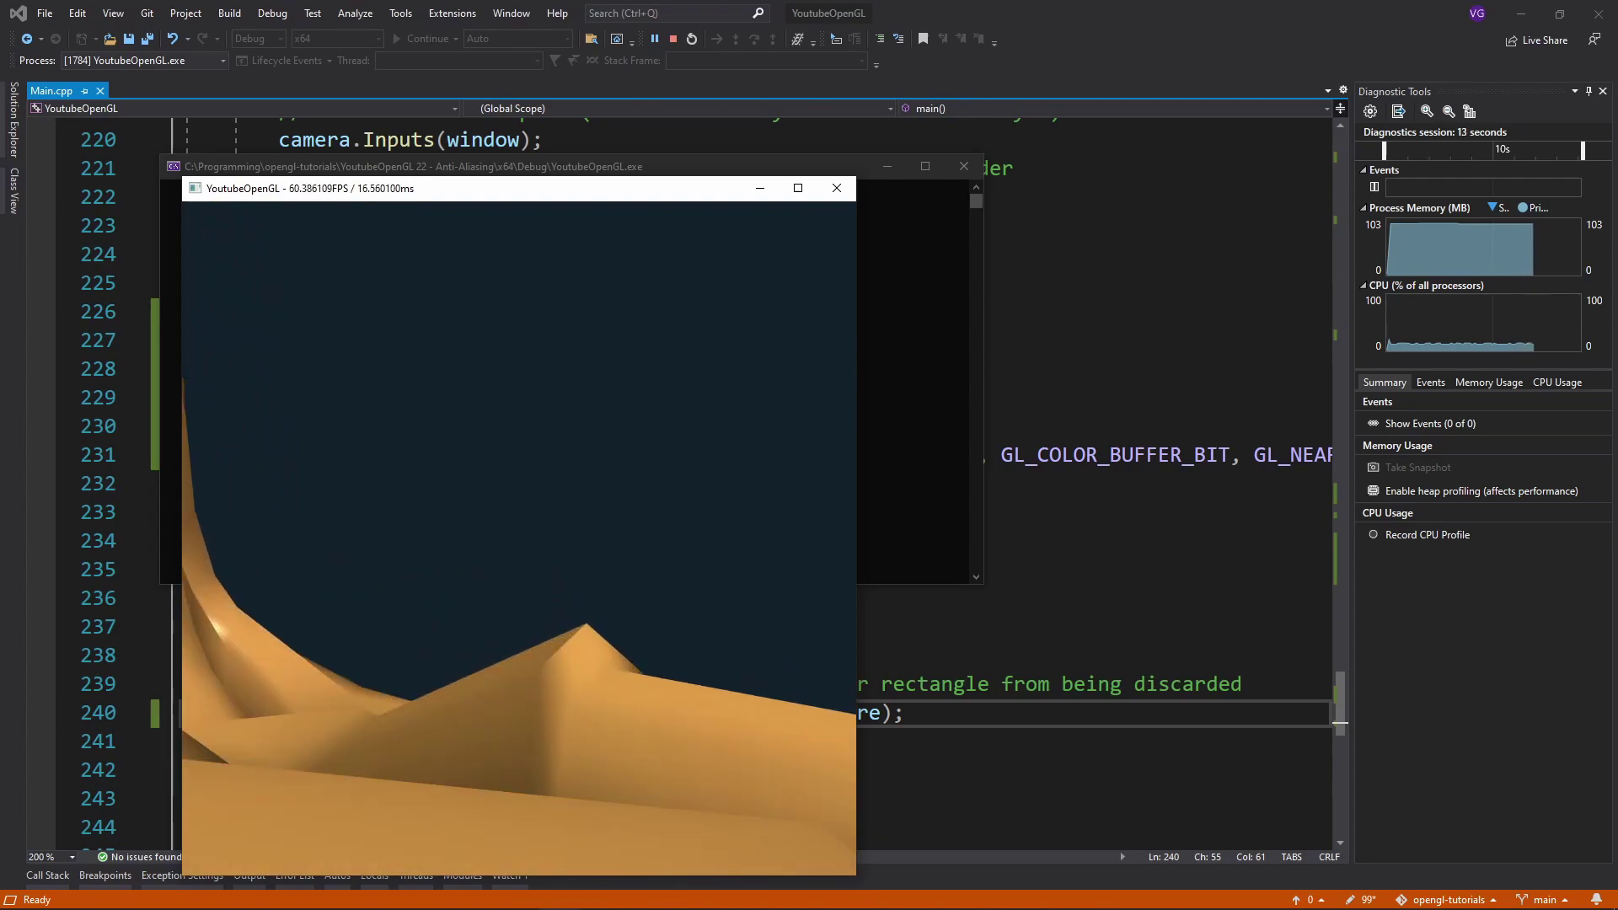
pyautogui.press('space')
pyautogui.press('space')
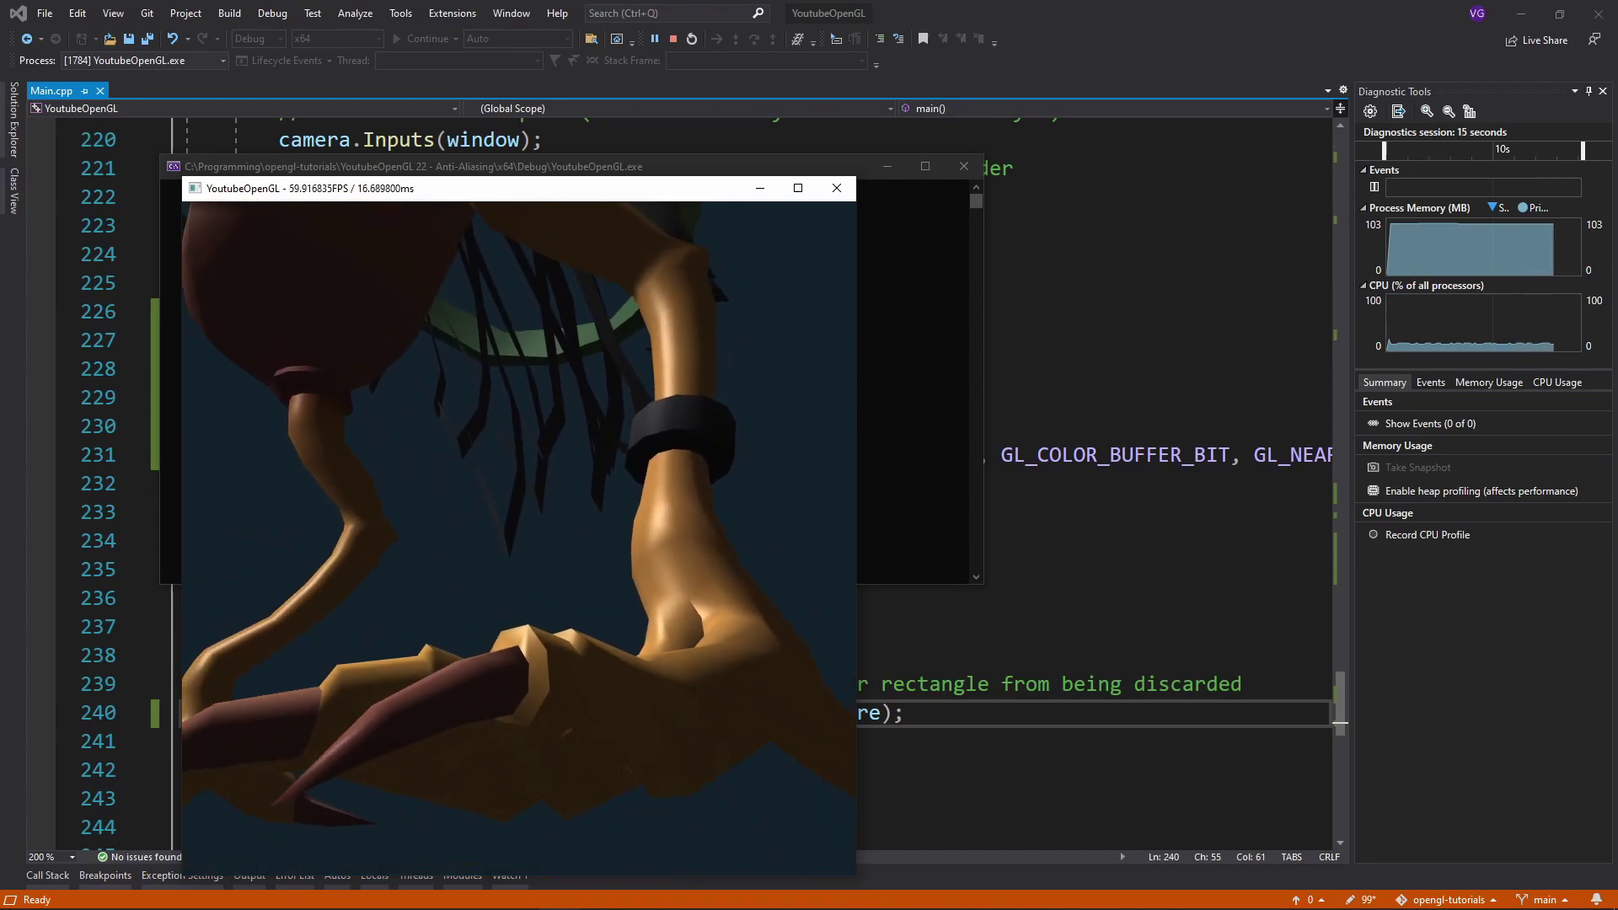
# Step: Sweep the camera past the hand to the crow's face and up to the hat brim
pyautogui.press('w')
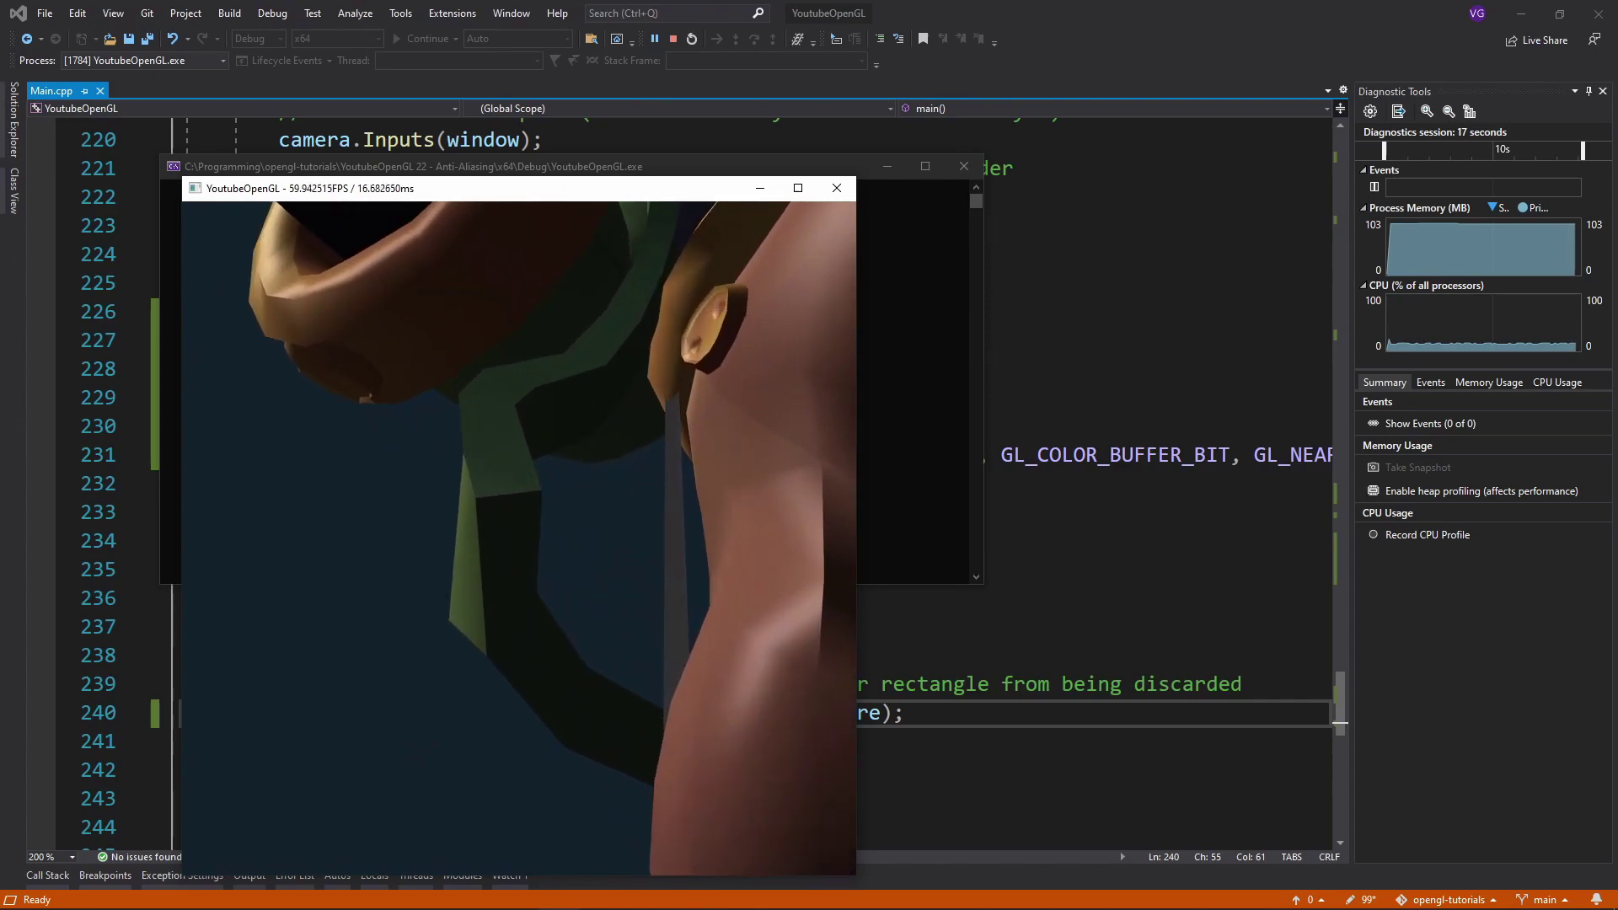
pyautogui.press('w')
pyautogui.press('w')
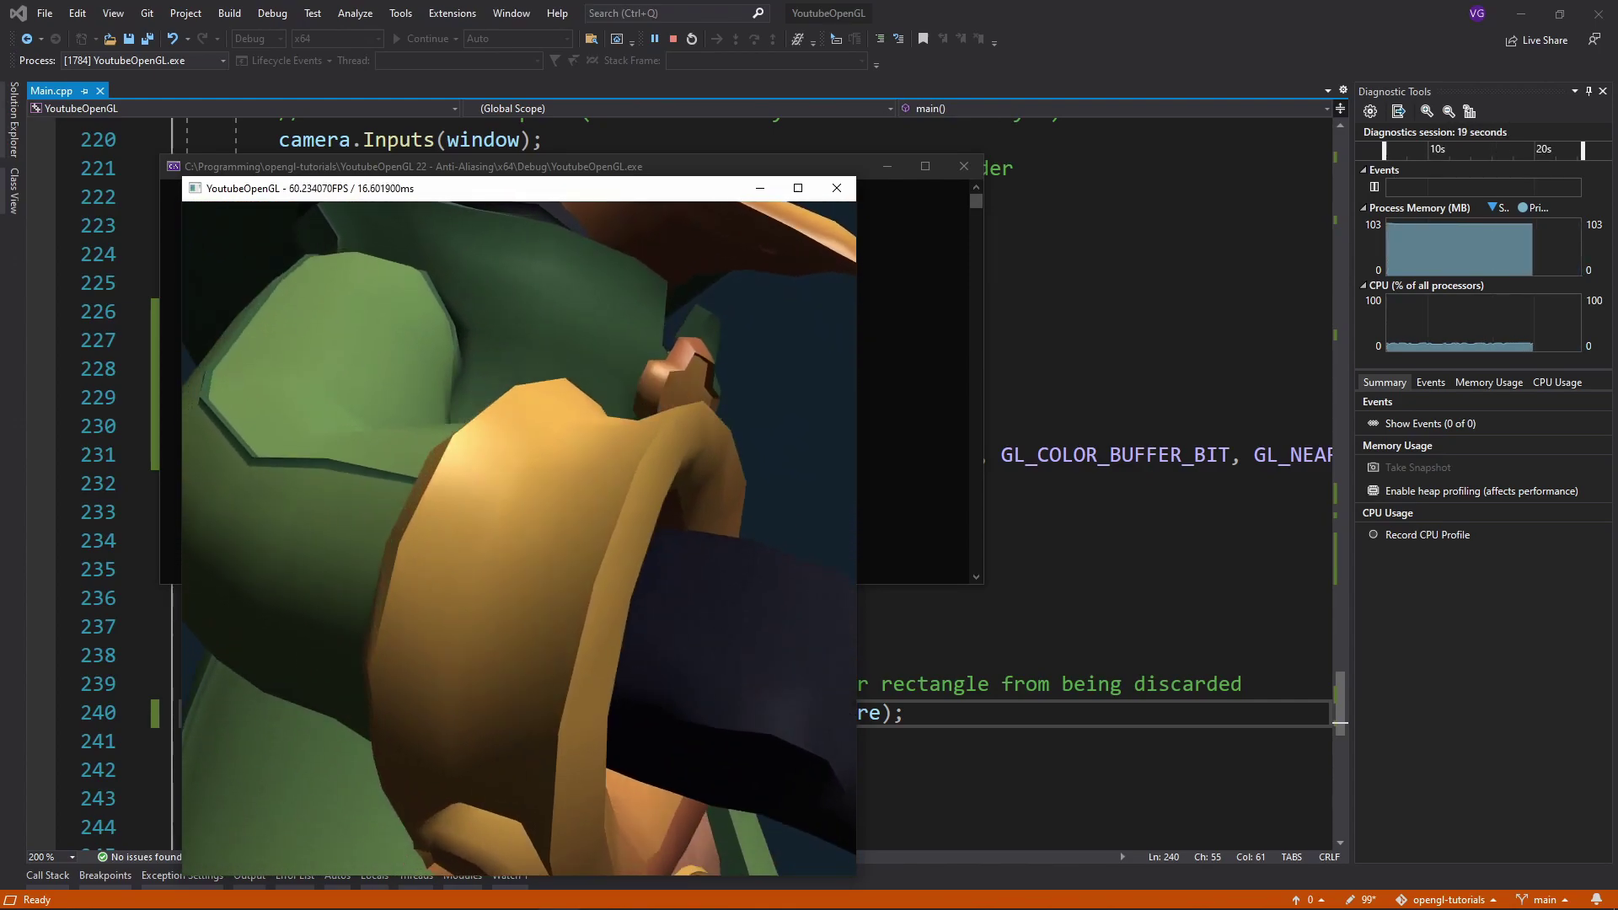
pyautogui.press('w')
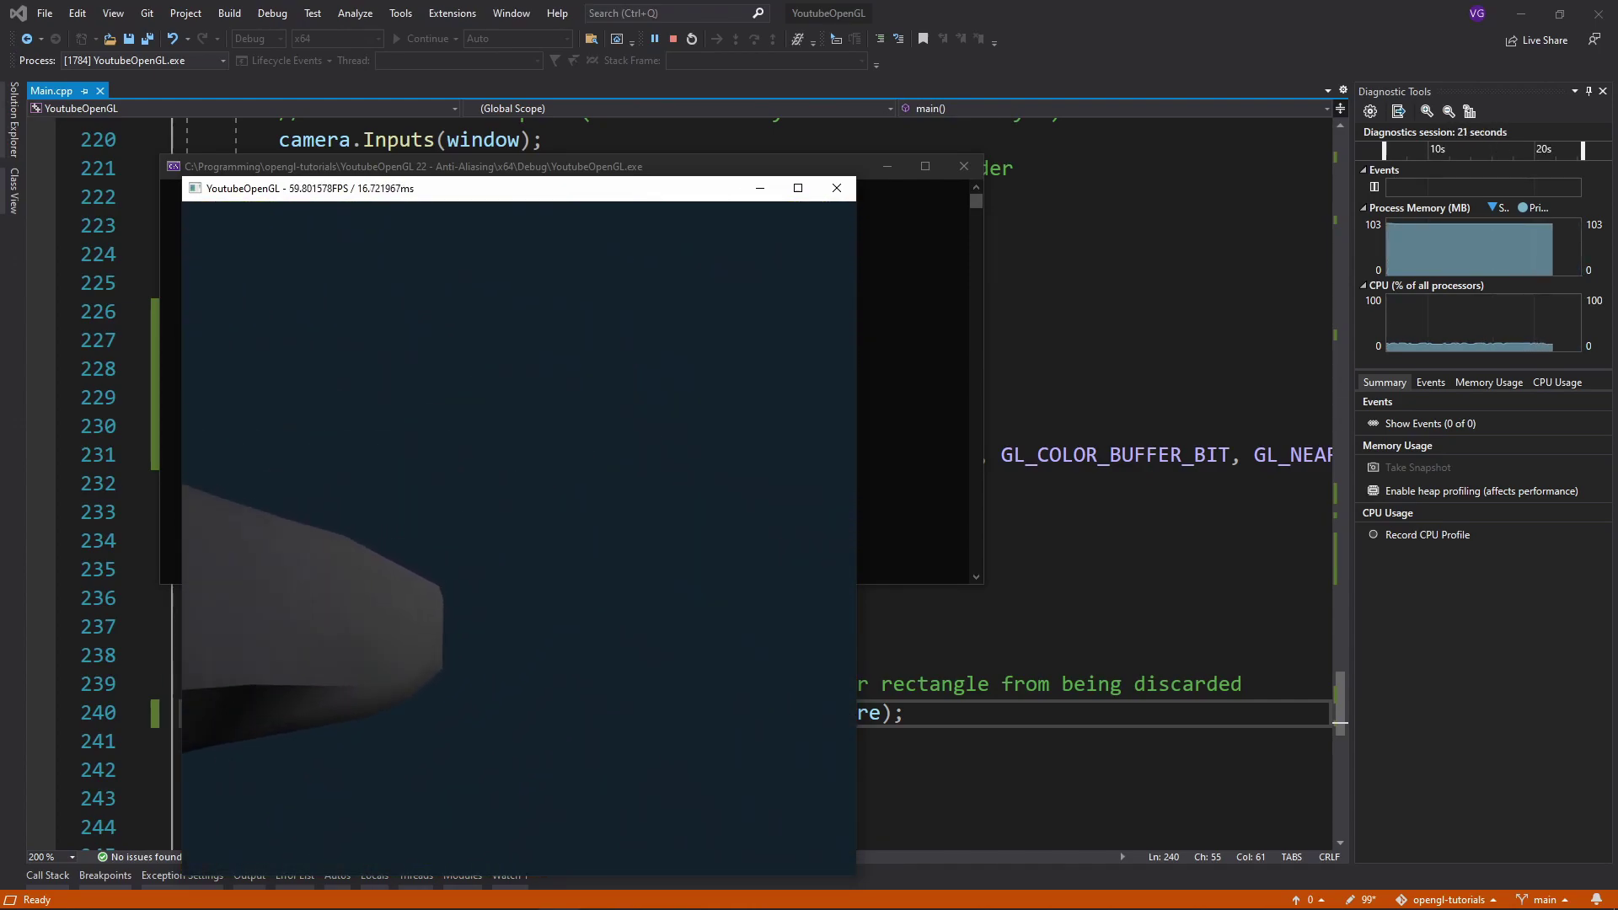
pyautogui.press('w')
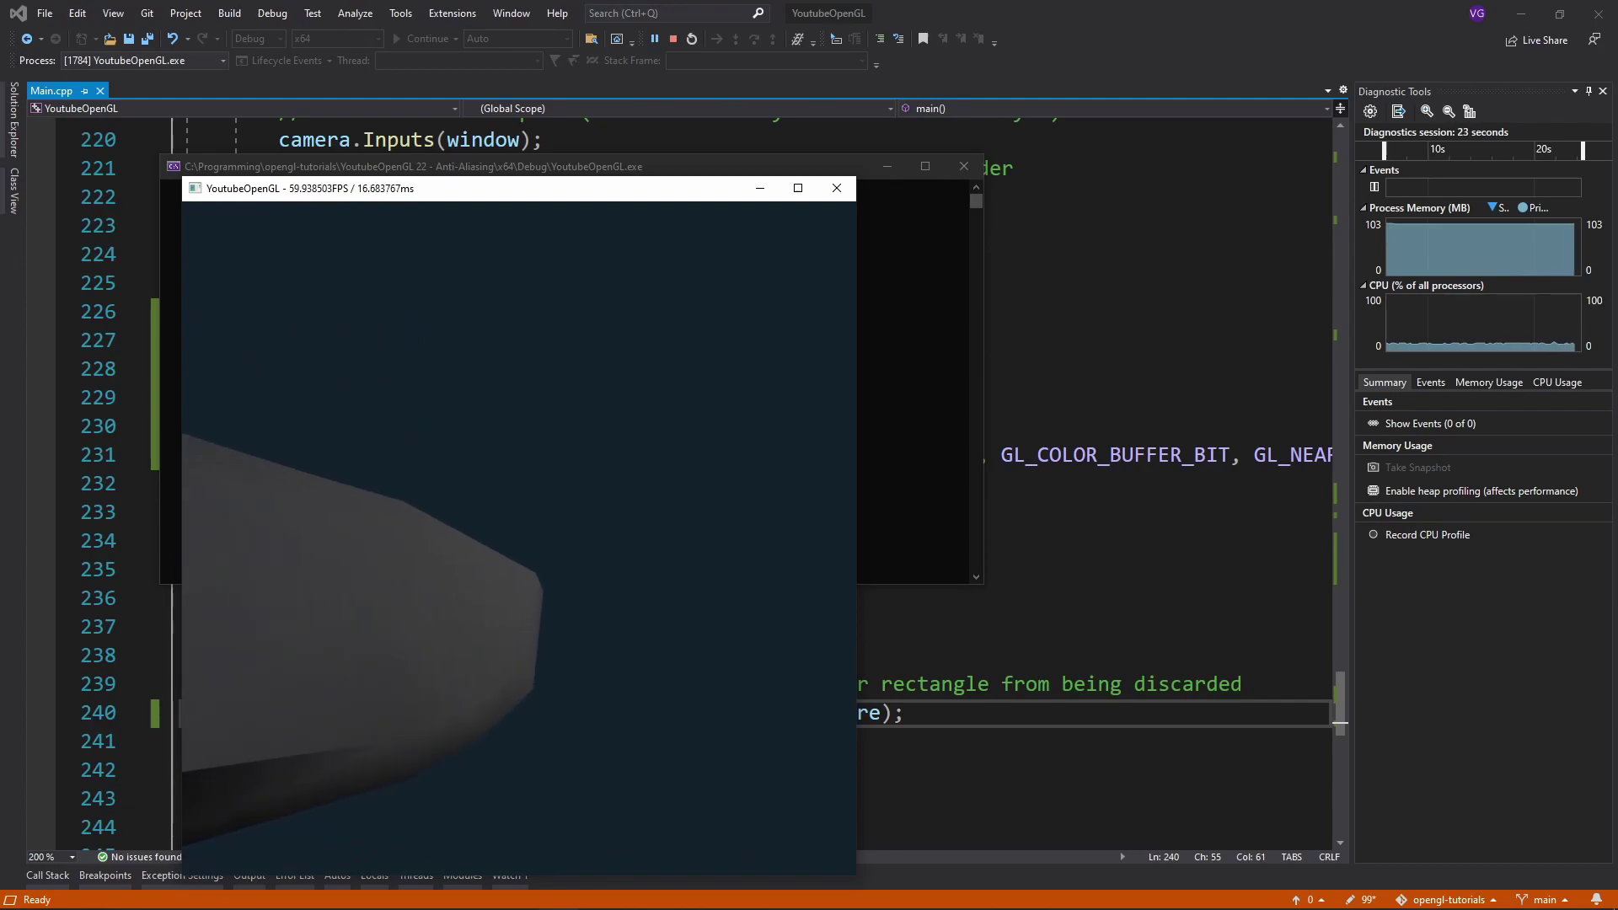
pyautogui.press('d')
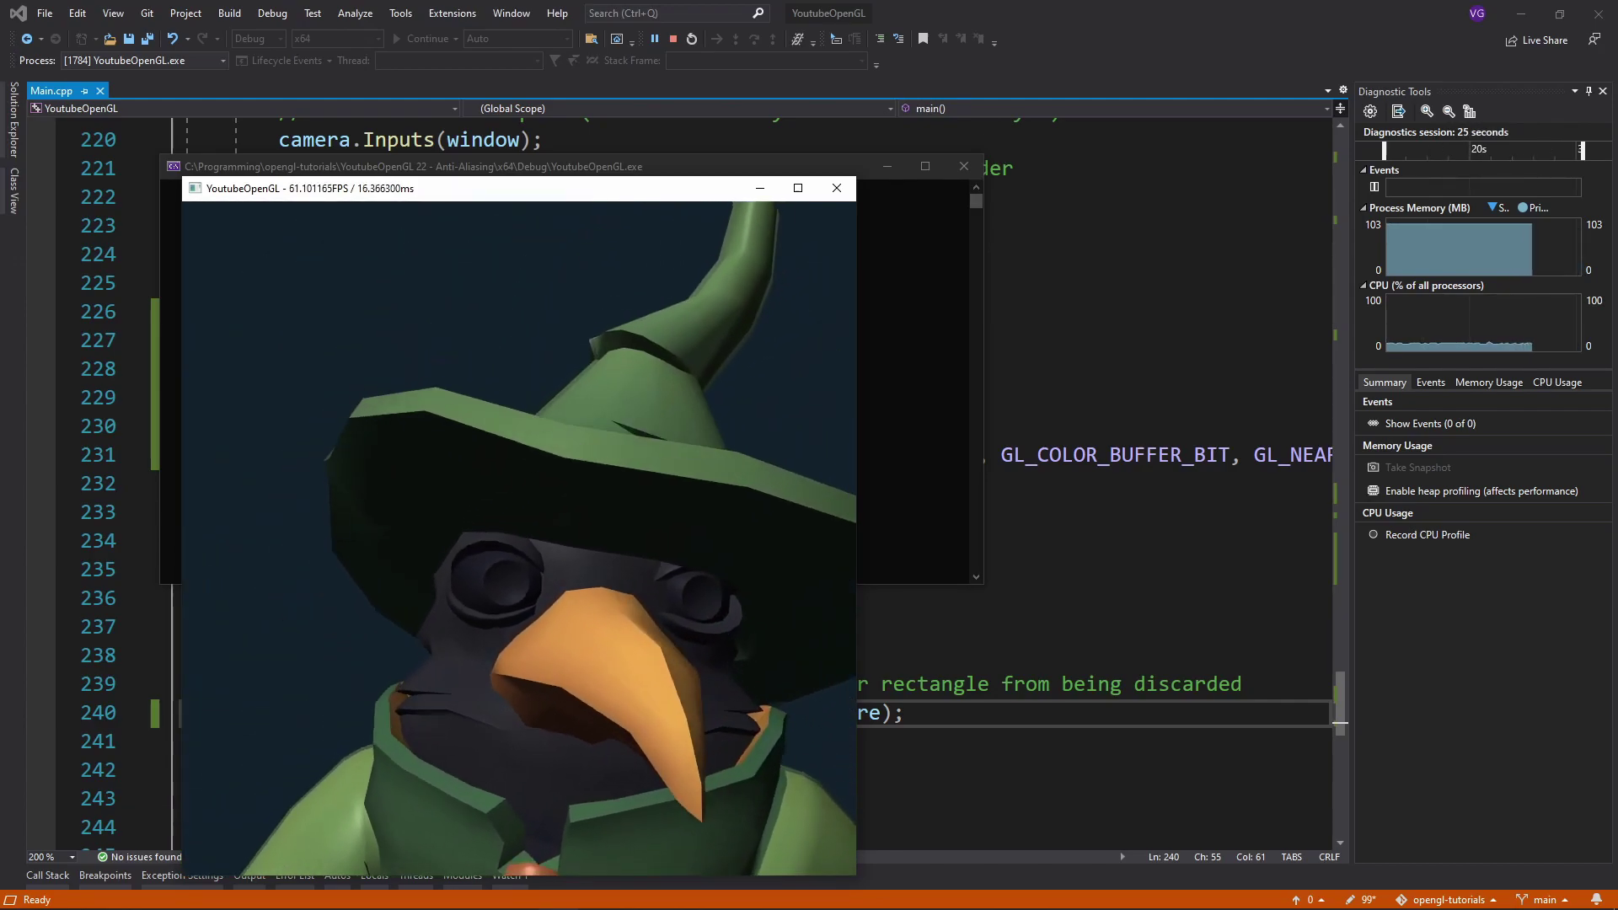
pyautogui.press('space')
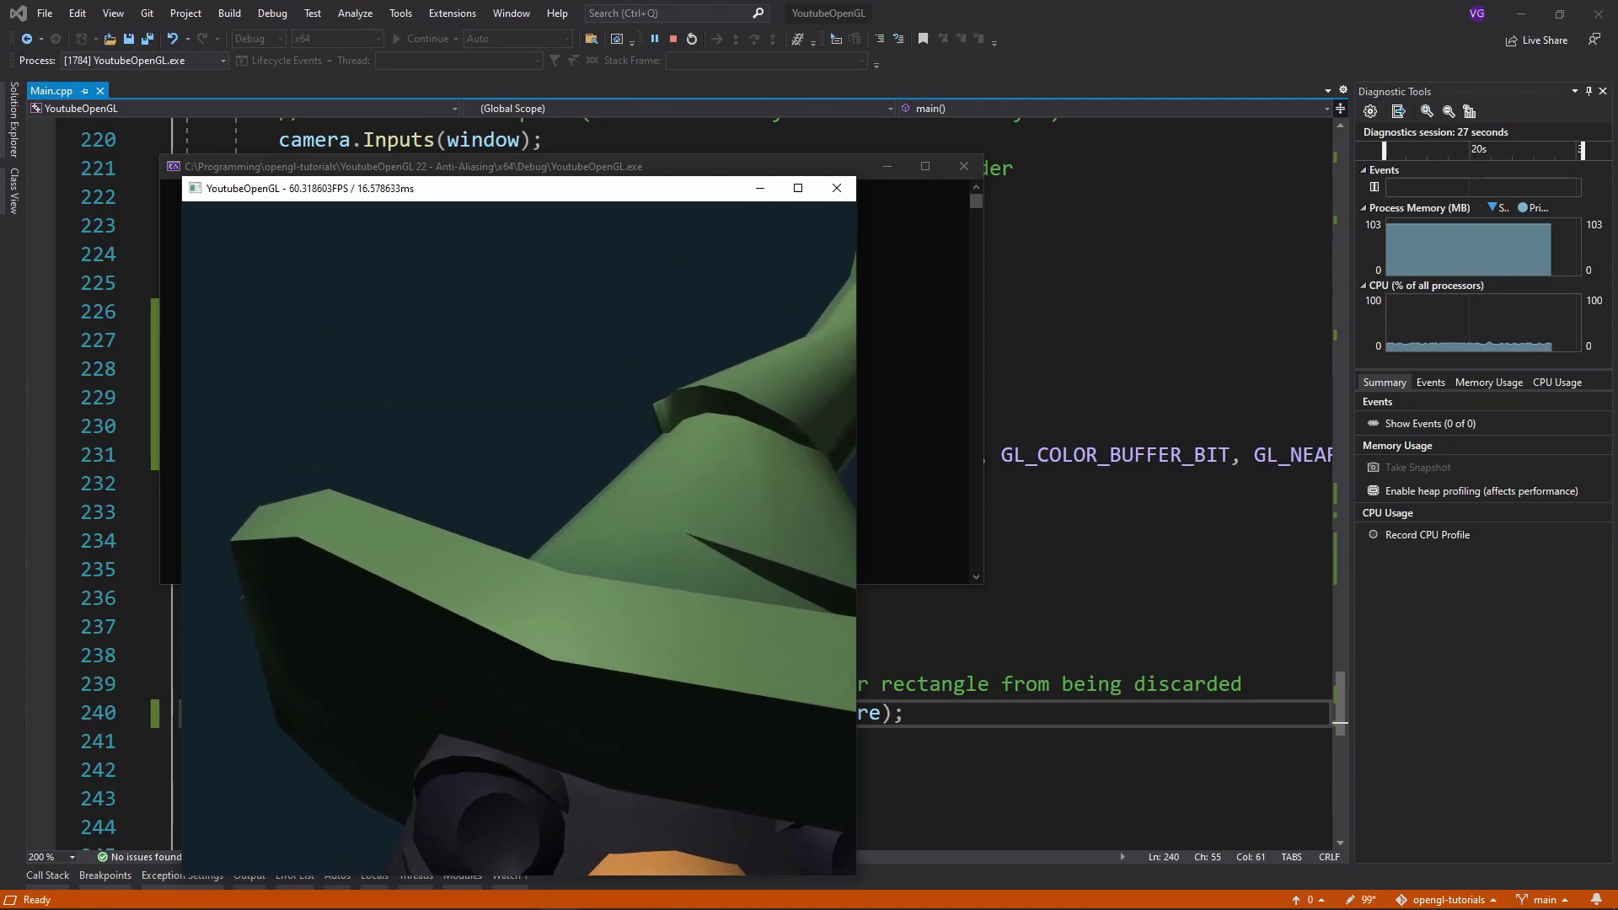